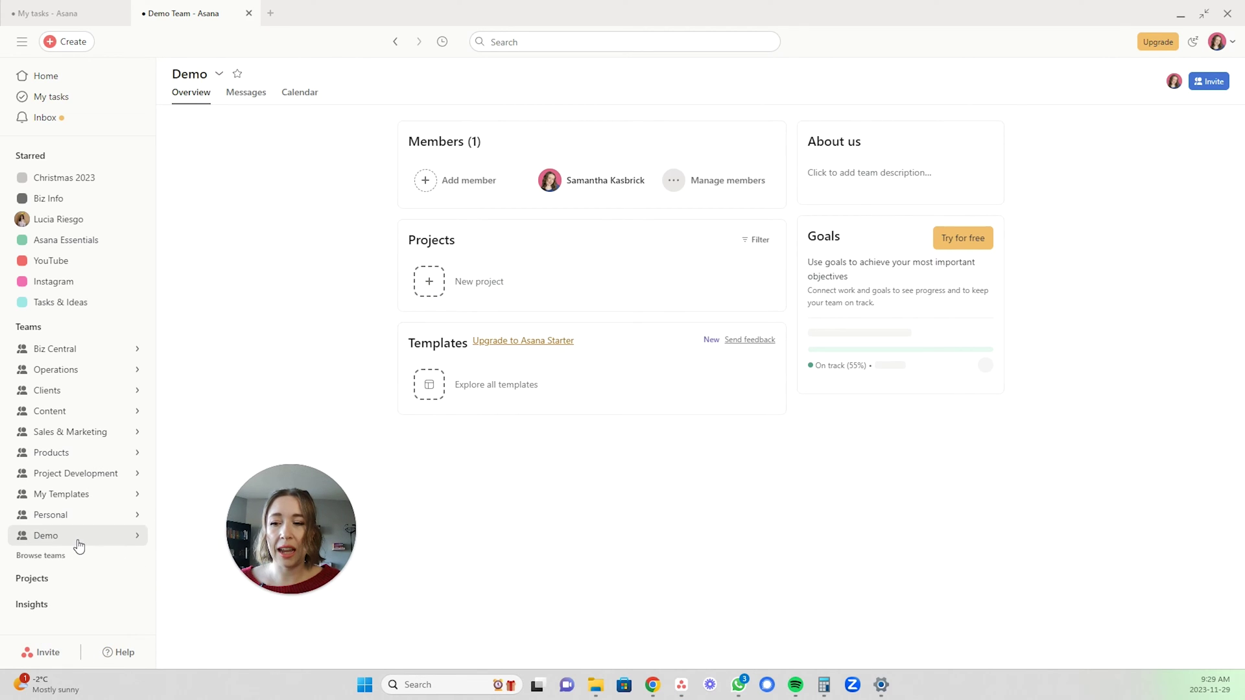
Start a new blank project in the Demo team and name it Demo.
mouse_move(78, 545)
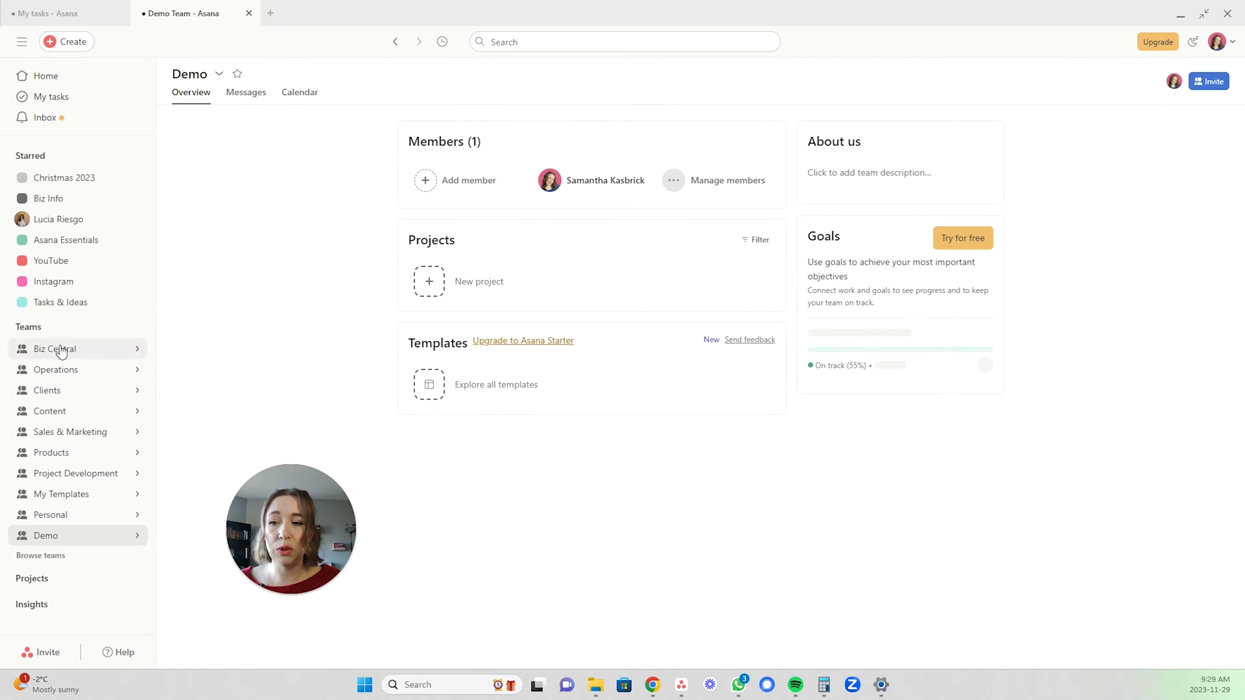
mouse_move(61, 348)
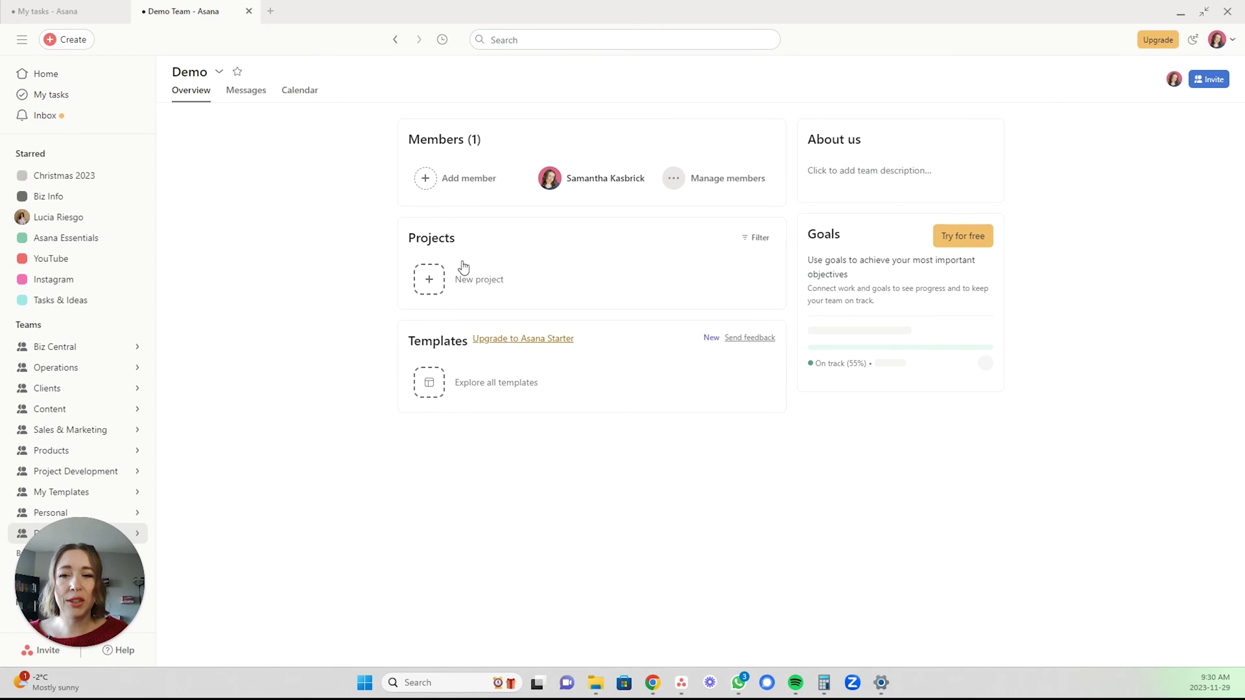
left_click(430, 283)
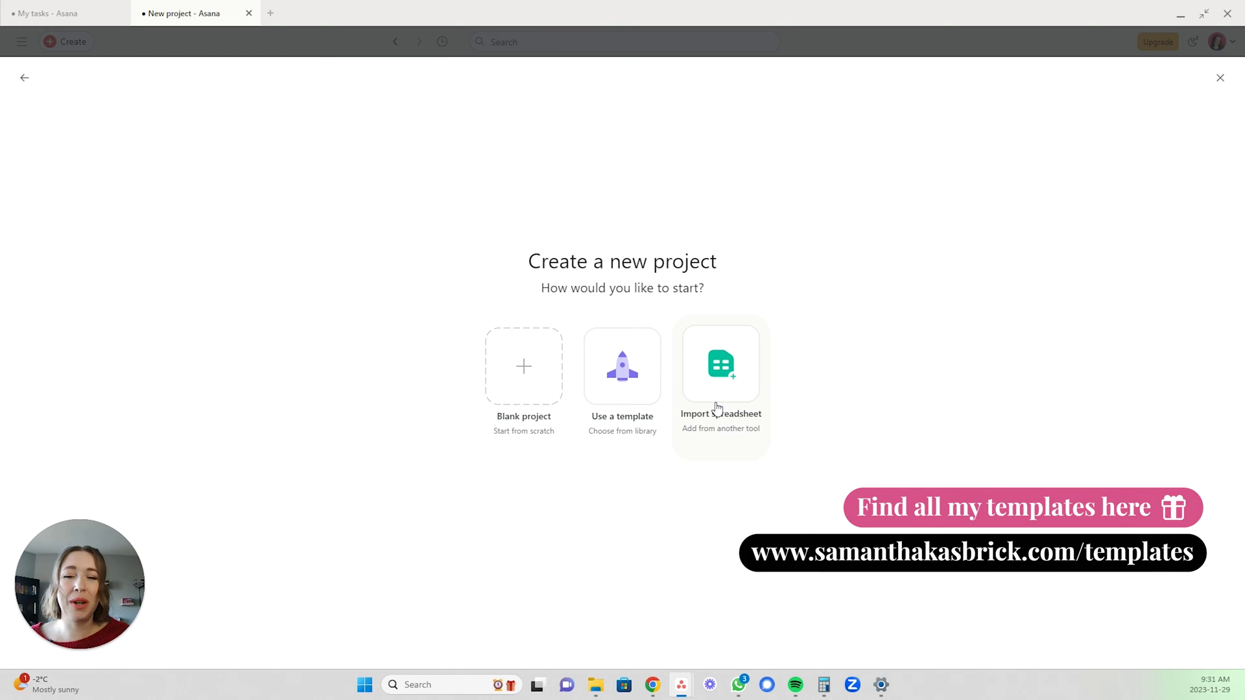
left_click(519, 386)
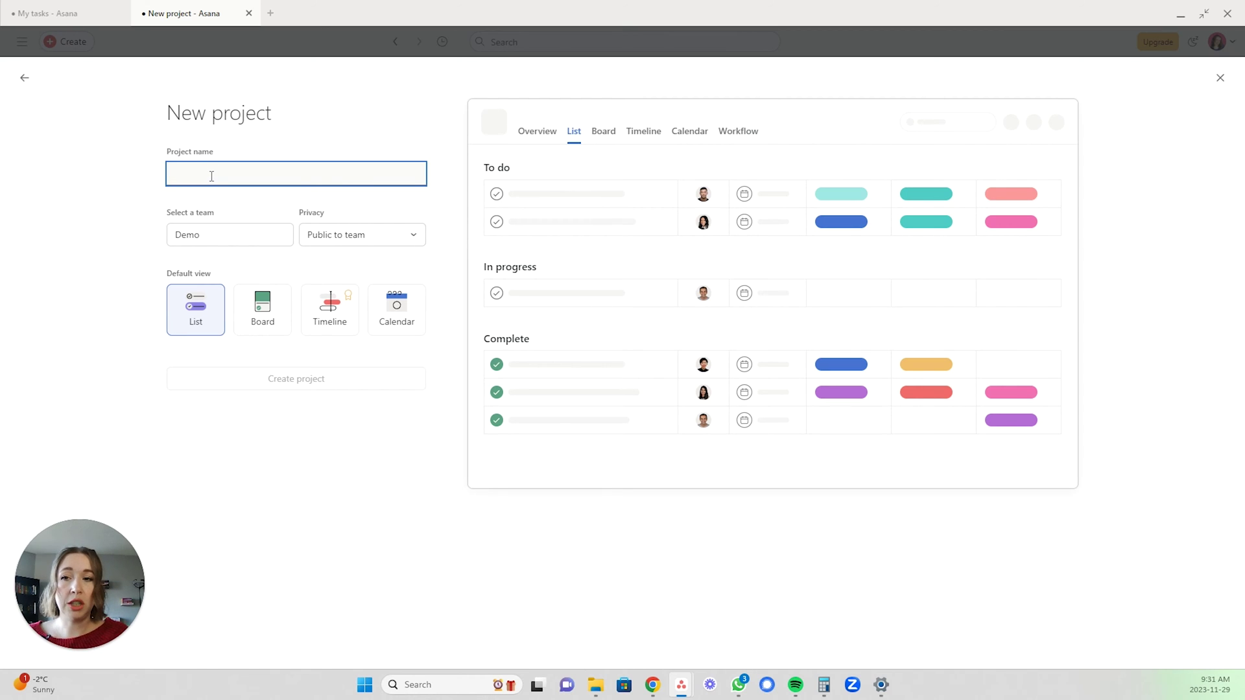
type("Demo")
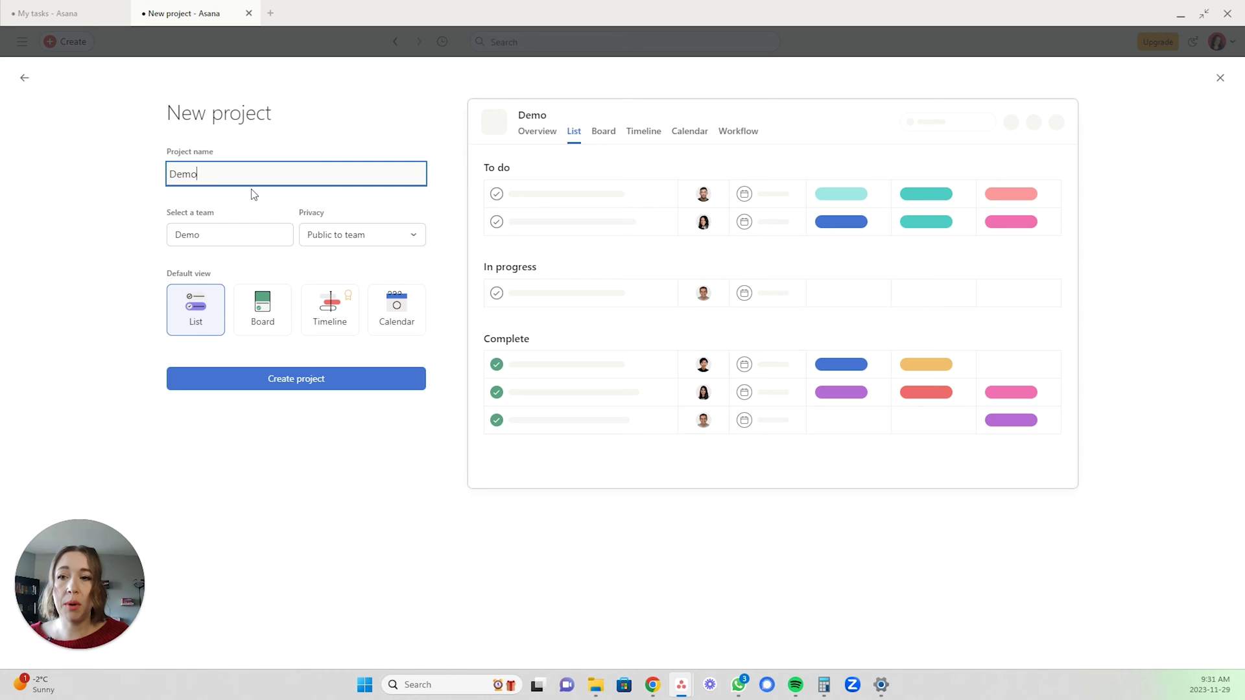
Create the project in the Demo team with Public to team privacy and List as its default view.
left_click(260, 235)
left_click(232, 229)
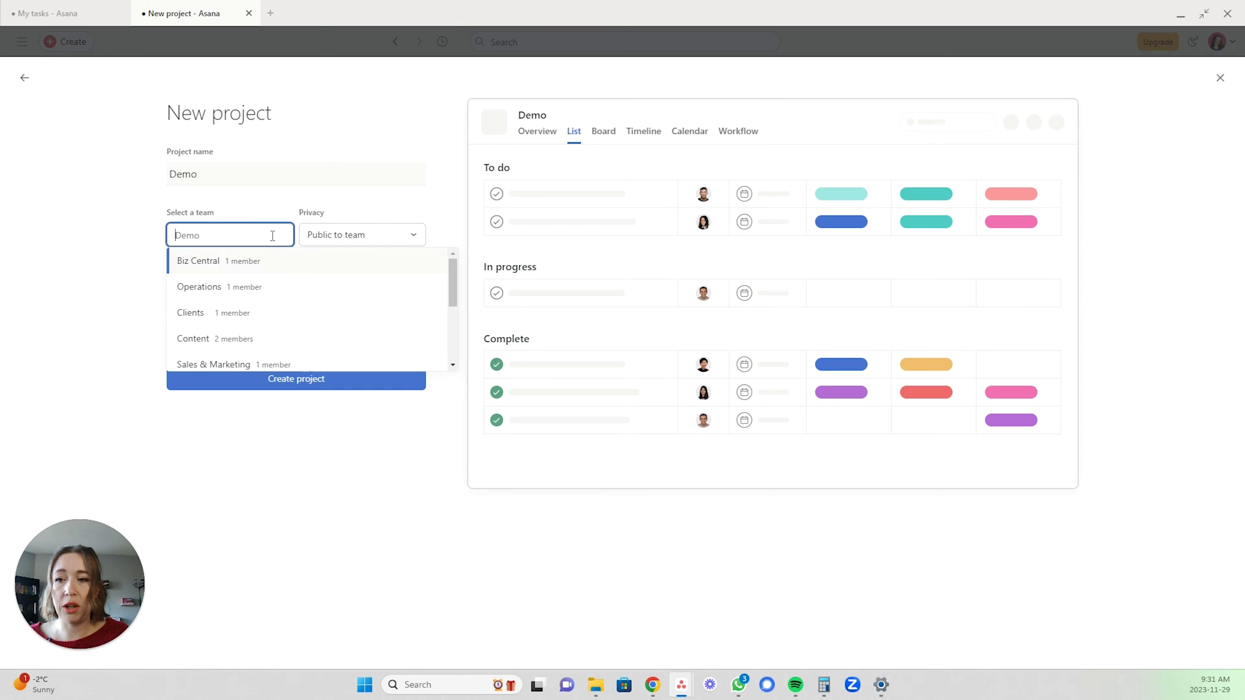
left_click(268, 203)
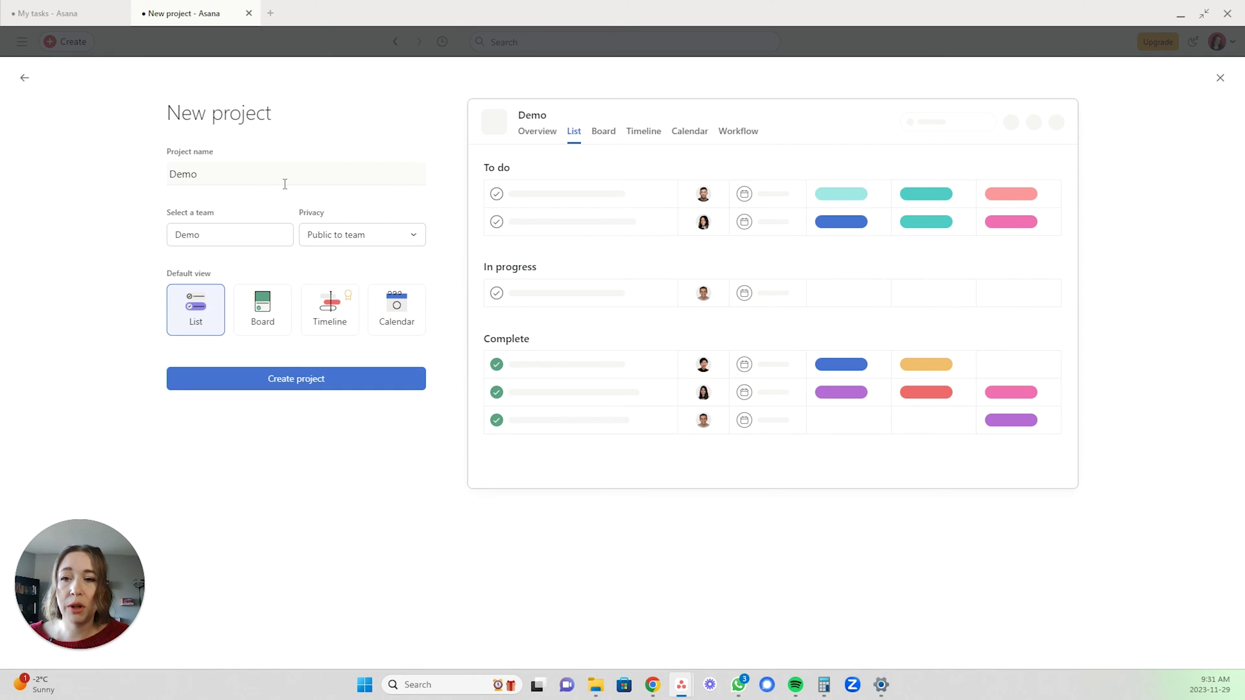
left_click(347, 243)
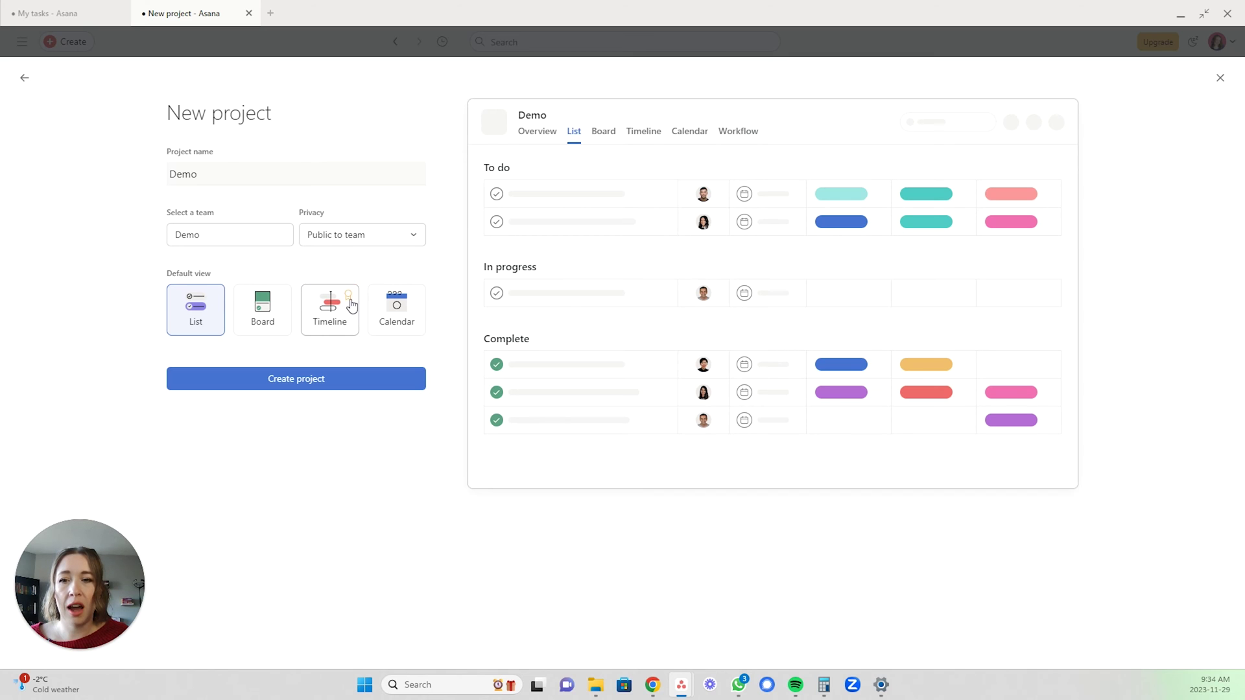
mouse_move(350, 303)
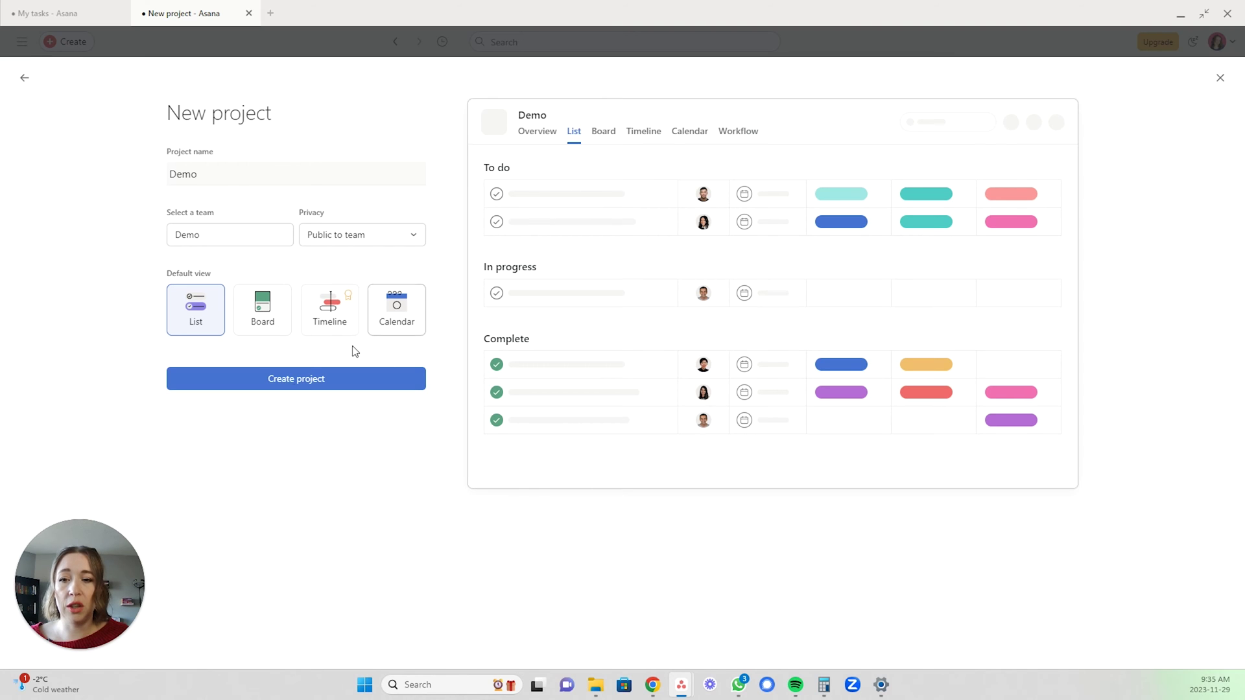
left_click(264, 380)
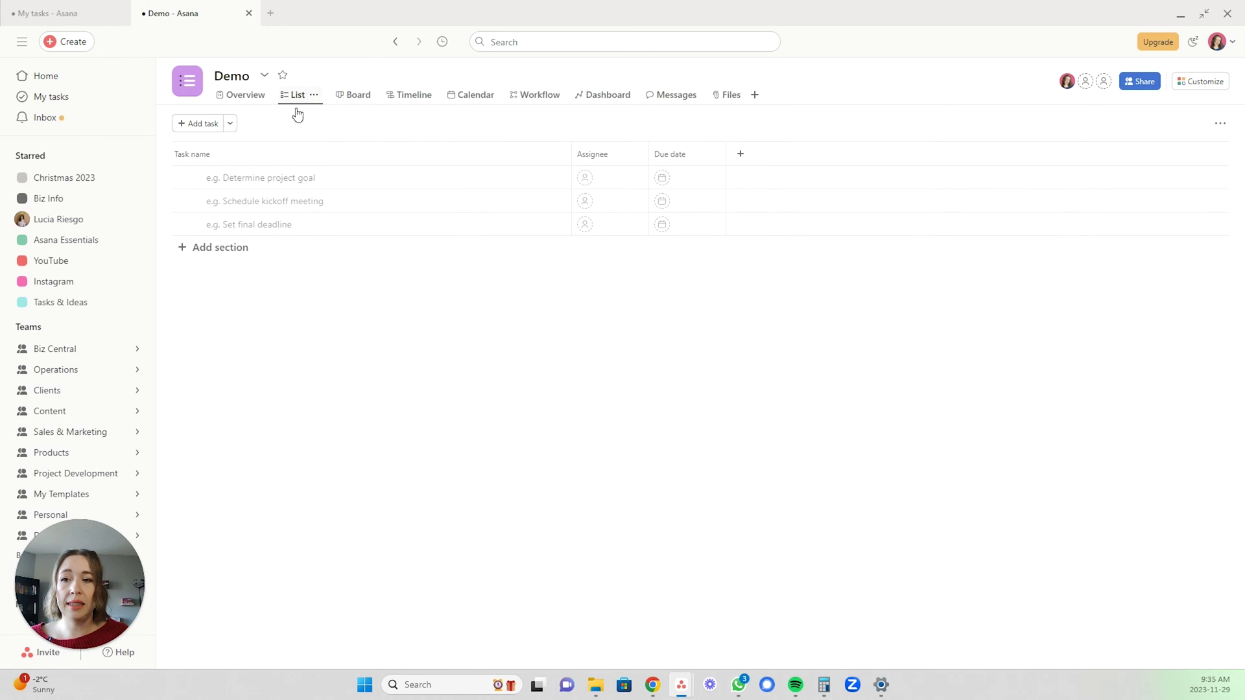
Add a section named Section to the project list and create the tasks Task and Task 2 in it.
left_click(227, 252)
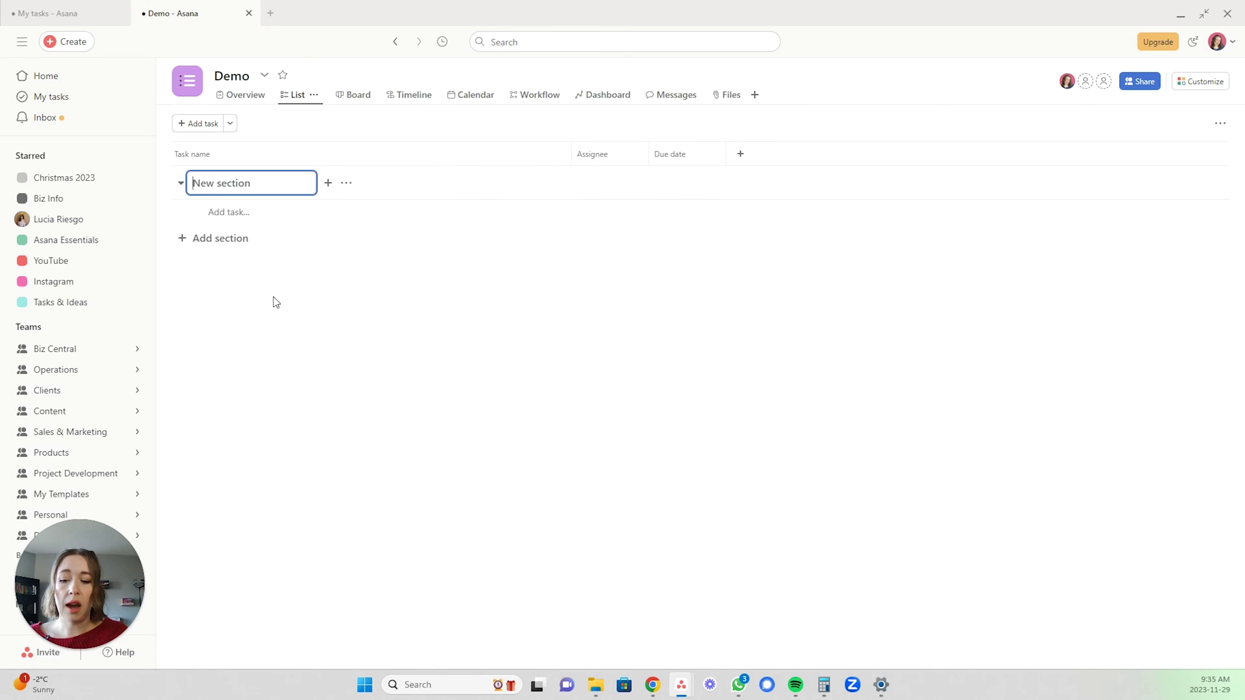
type("Se")
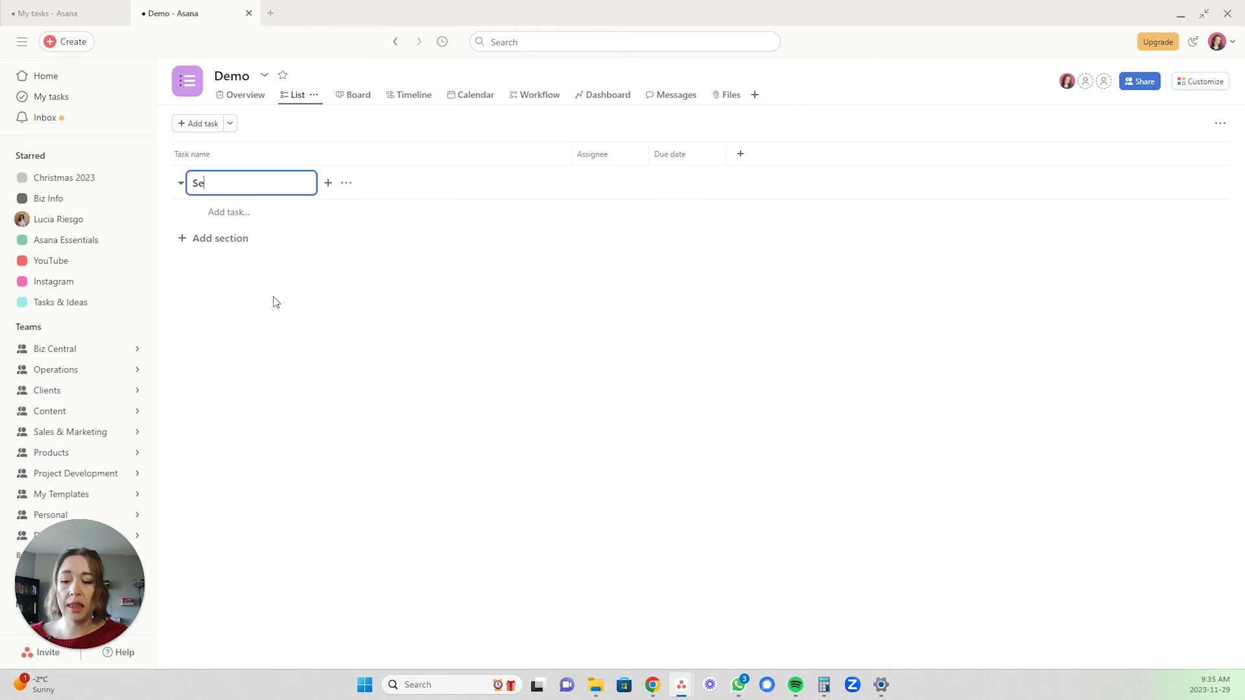
left_click(235, 213)
type("T")
key("Return")
type("Task 2")
key("Return")
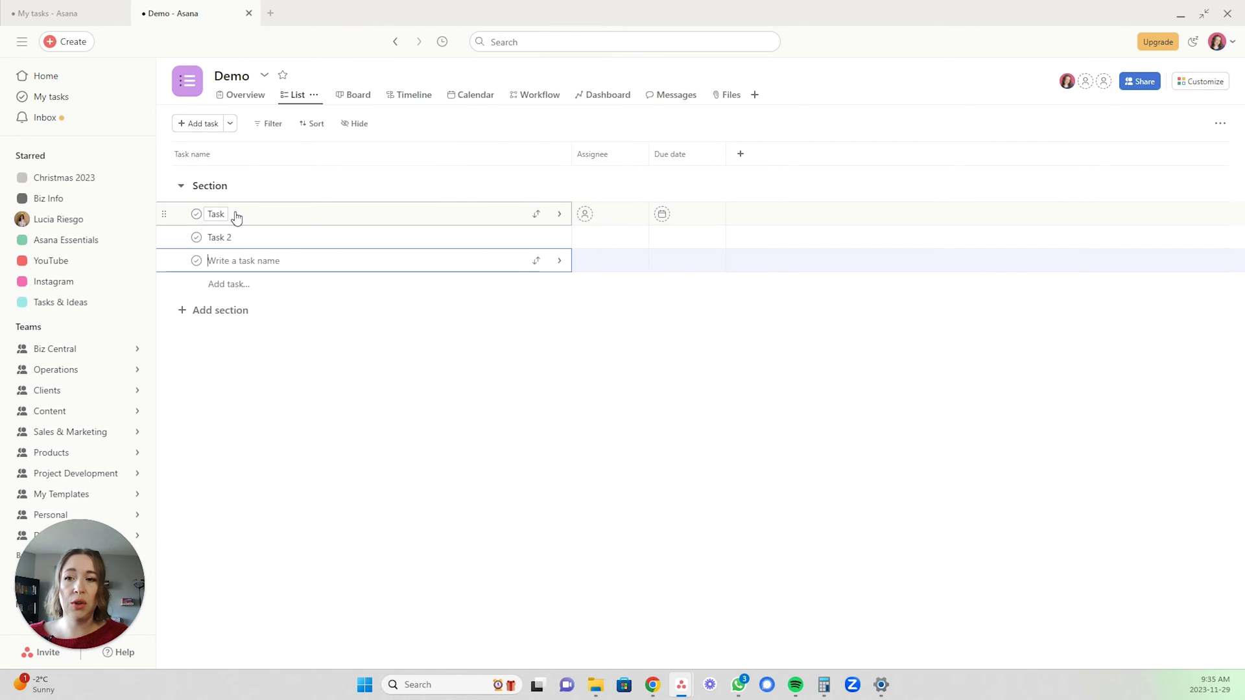
Add a second section named Section 2 and create a task called Tasks in it.
left_click(222, 312)
type("2")
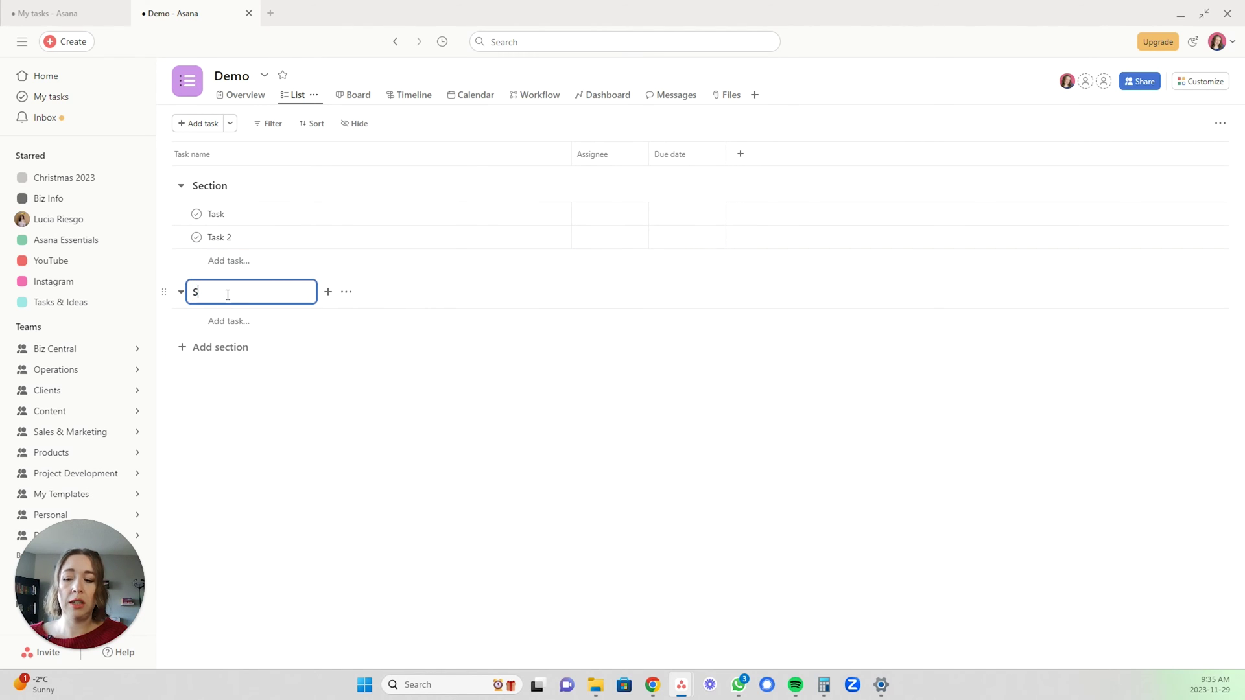
key("Return")
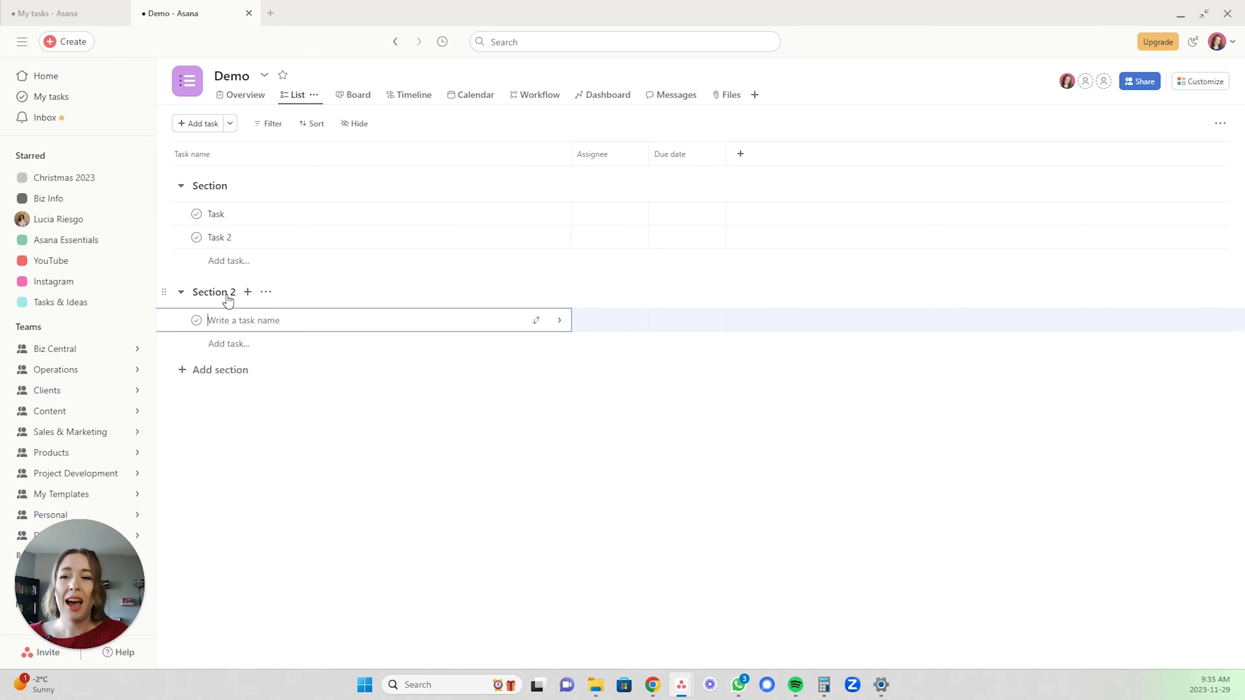
type("Tasks")
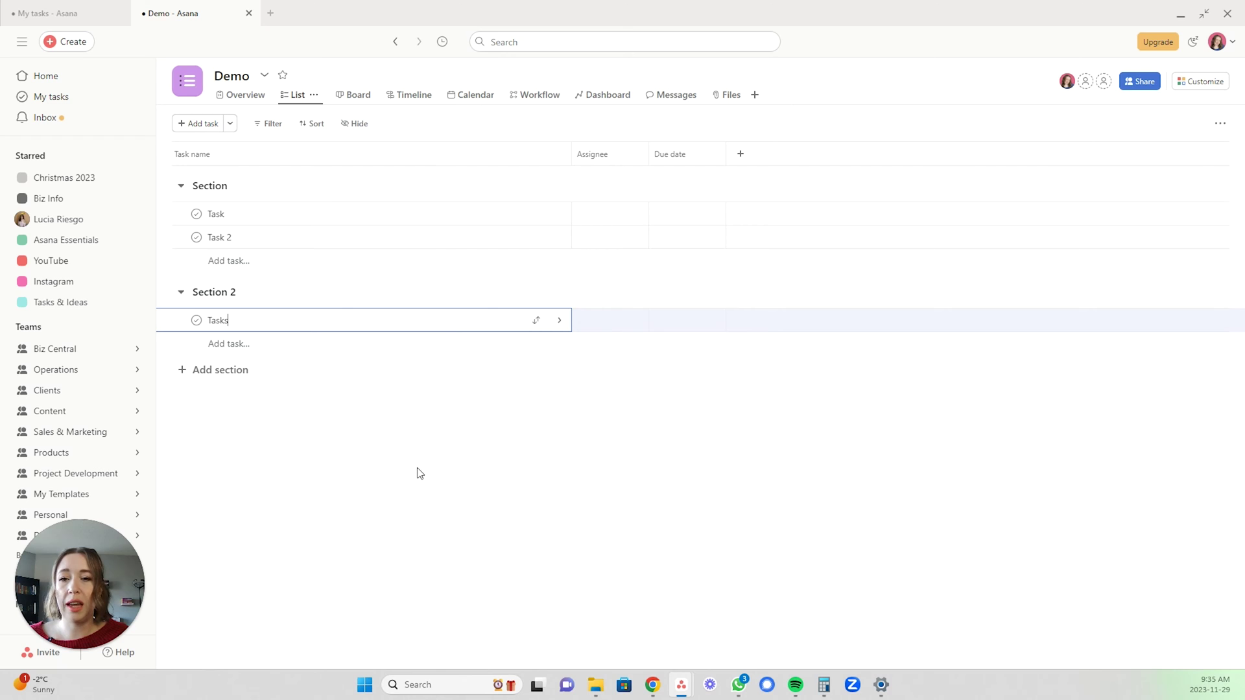
key("Escape")
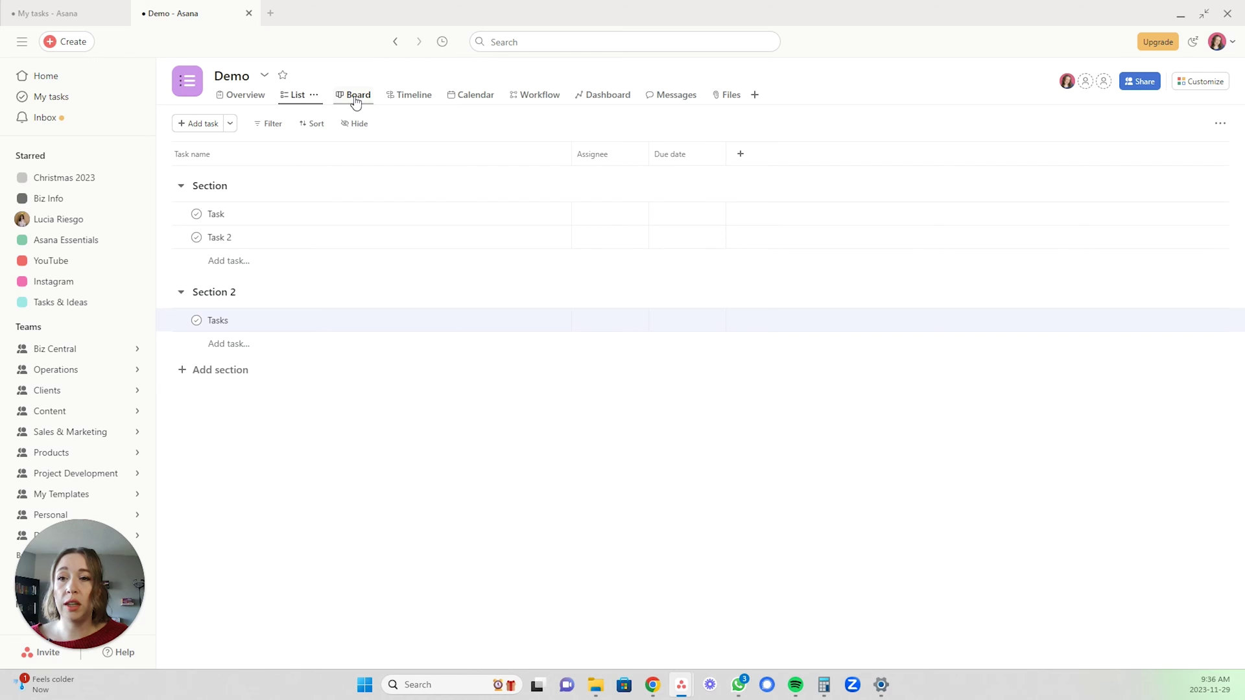
Show the project as a board and delete the empty untitled section.
left_click(355, 103)
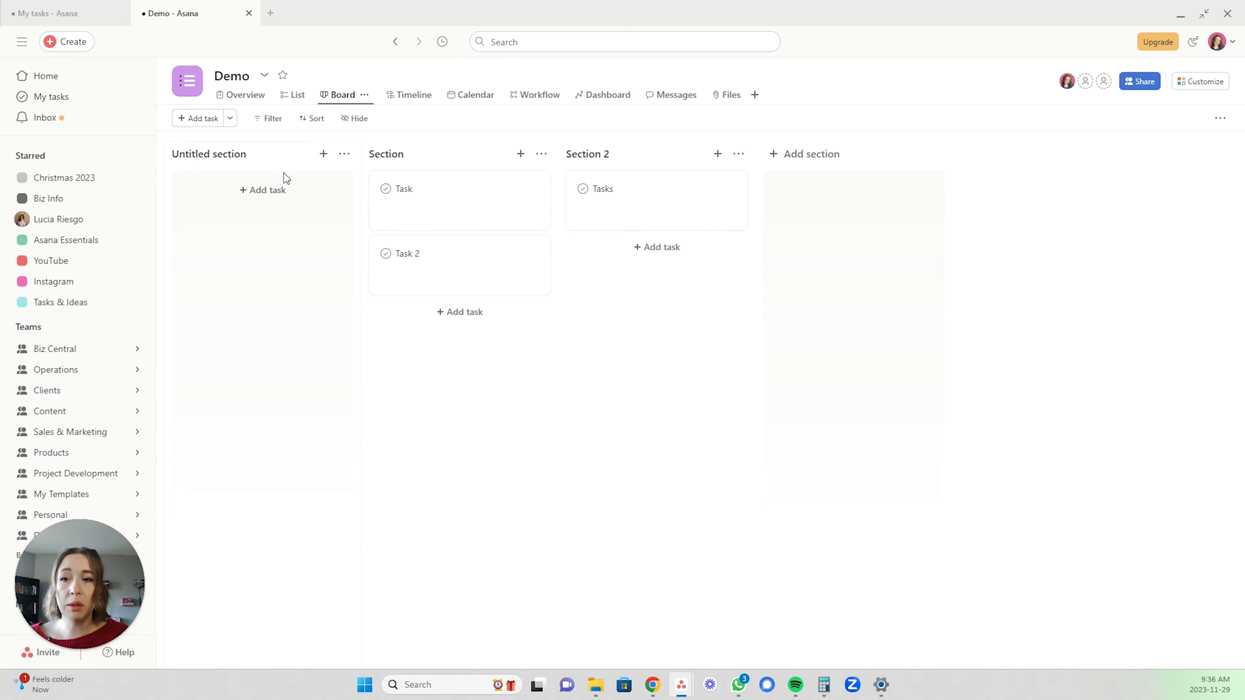
left_click(345, 156)
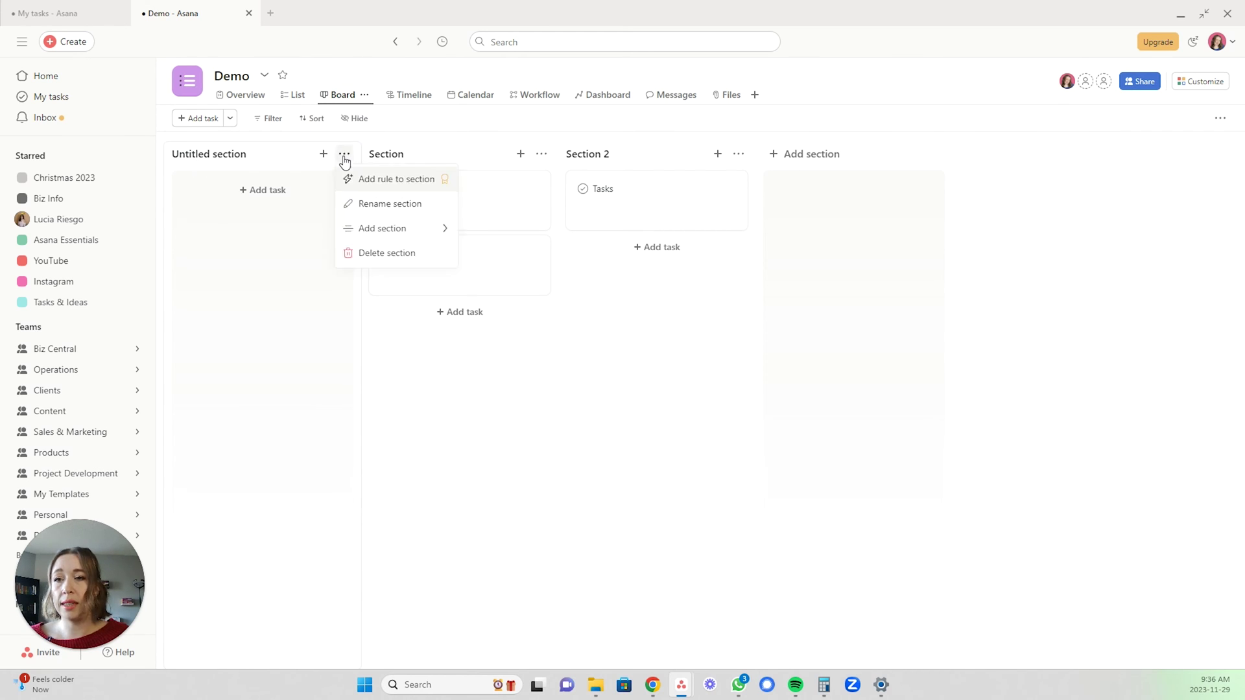
left_click(361, 255)
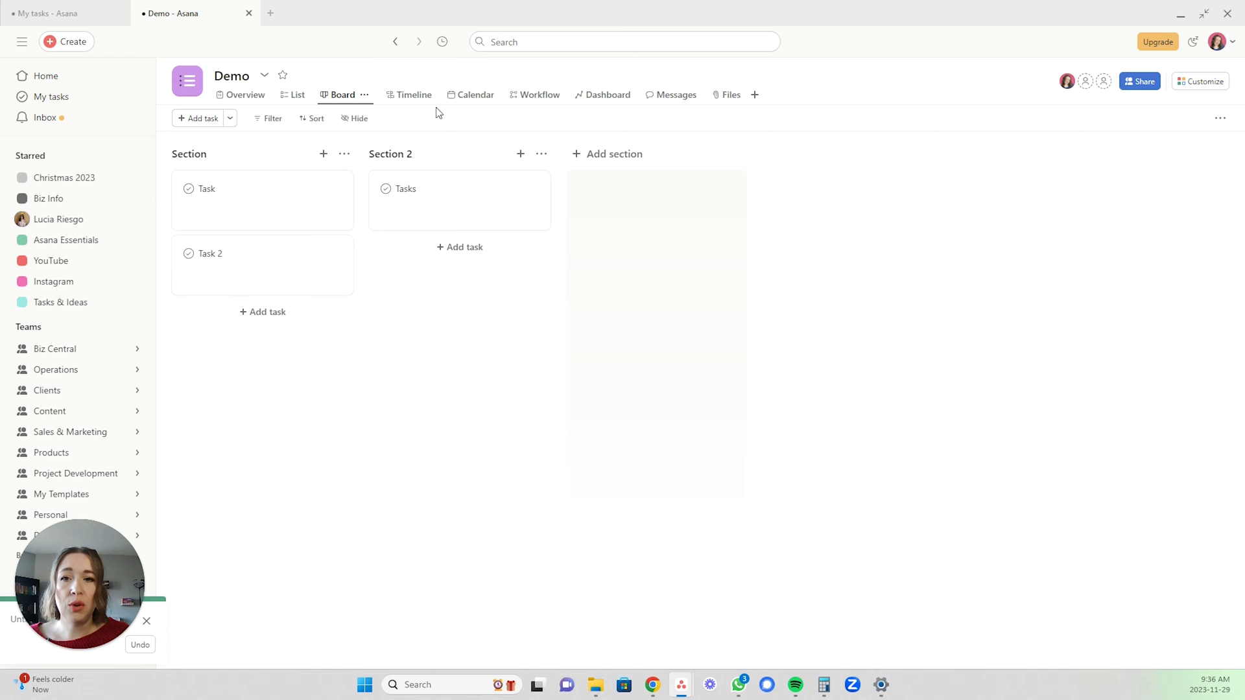
On the board, set due dates of November 29 for Task, November 30 for Tasks and December 1 for Task 2.
left_click(473, 98)
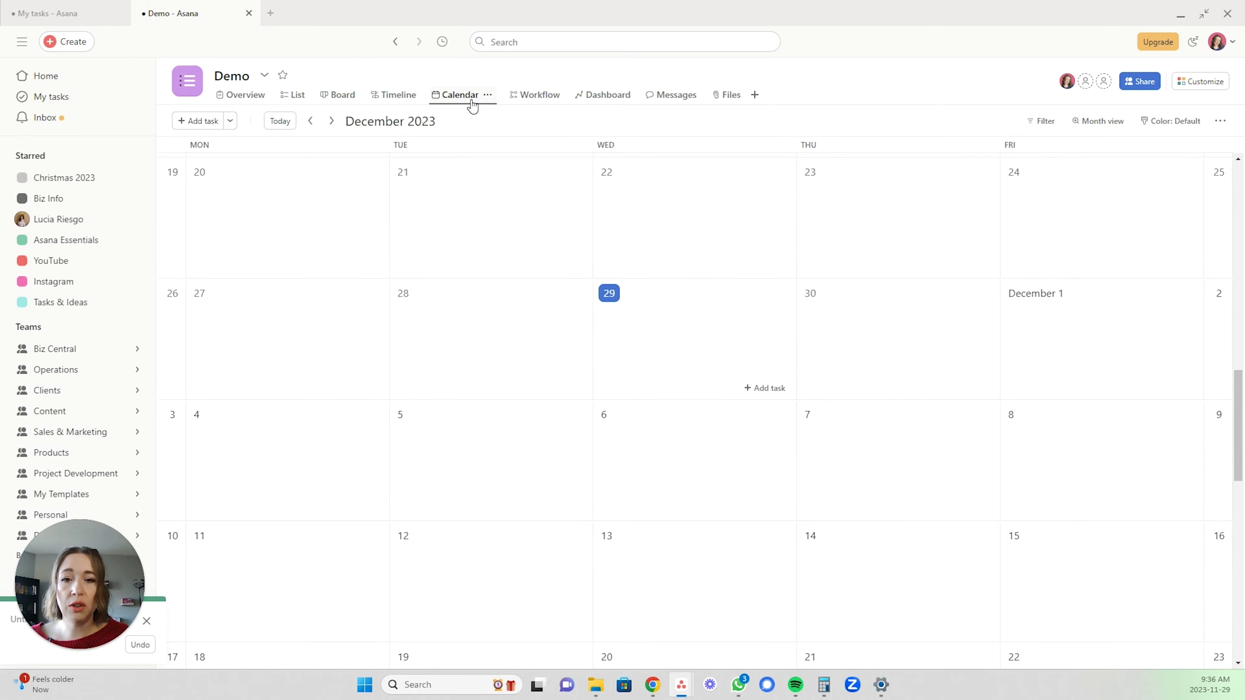
left_click(334, 97)
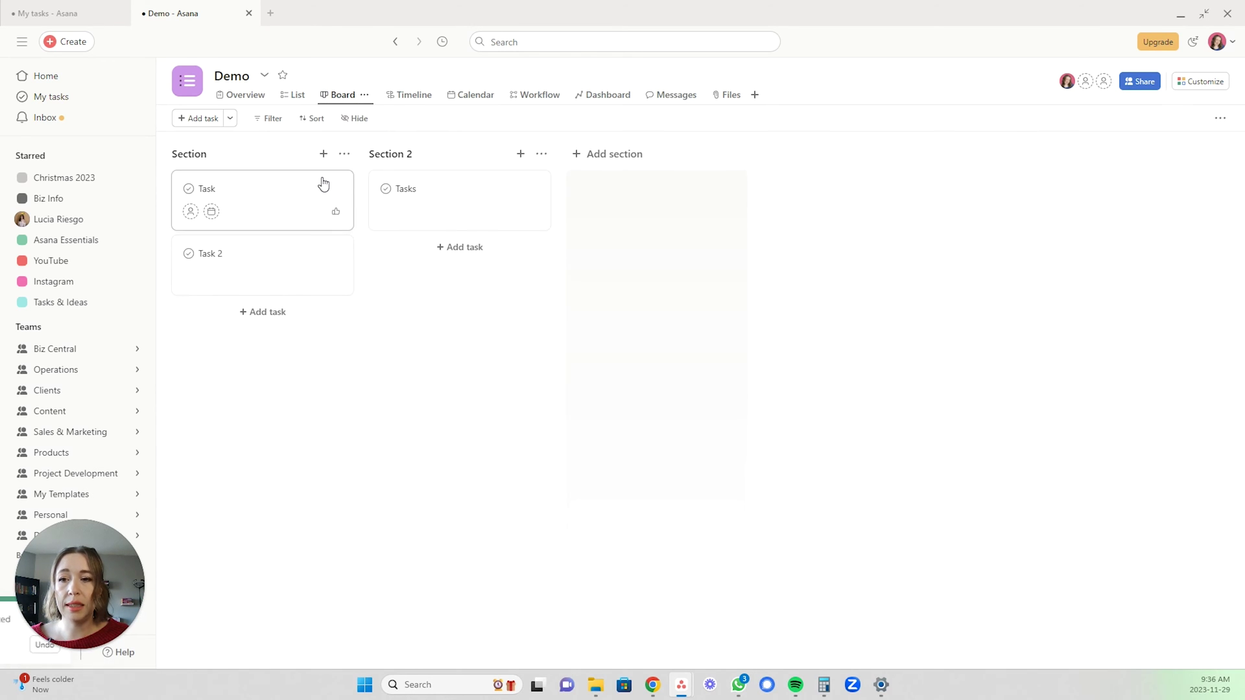
left_click(212, 212)
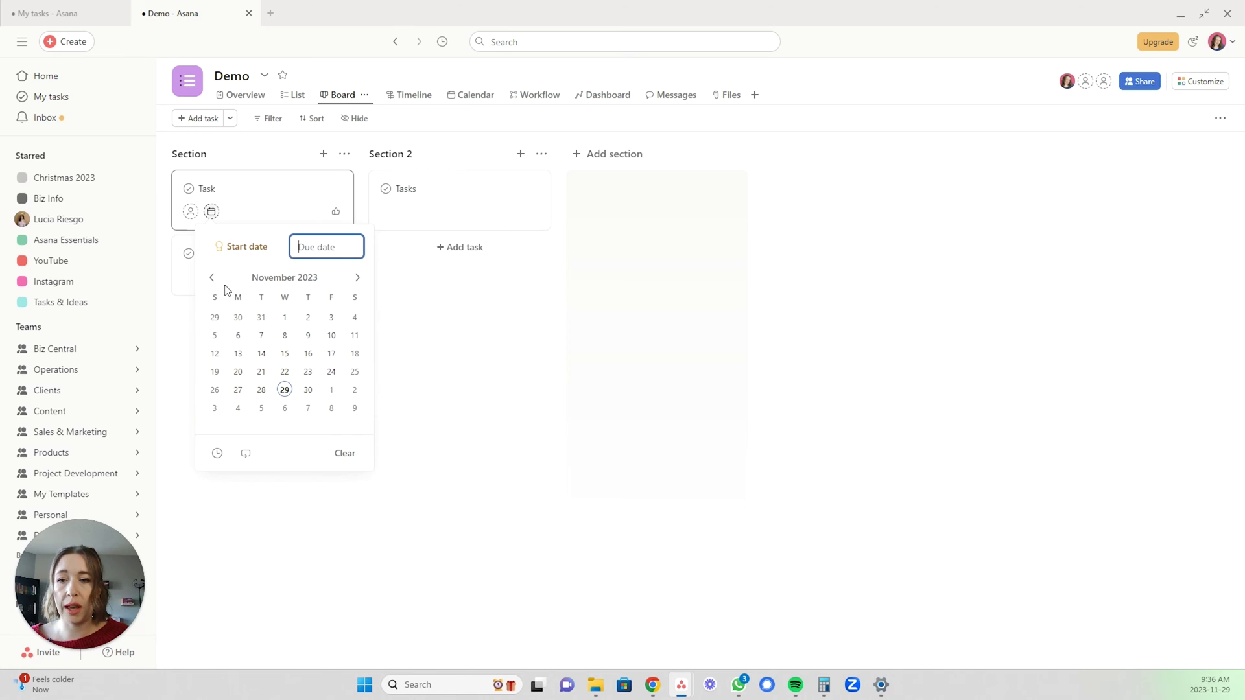
left_click(285, 391)
left_click(422, 408)
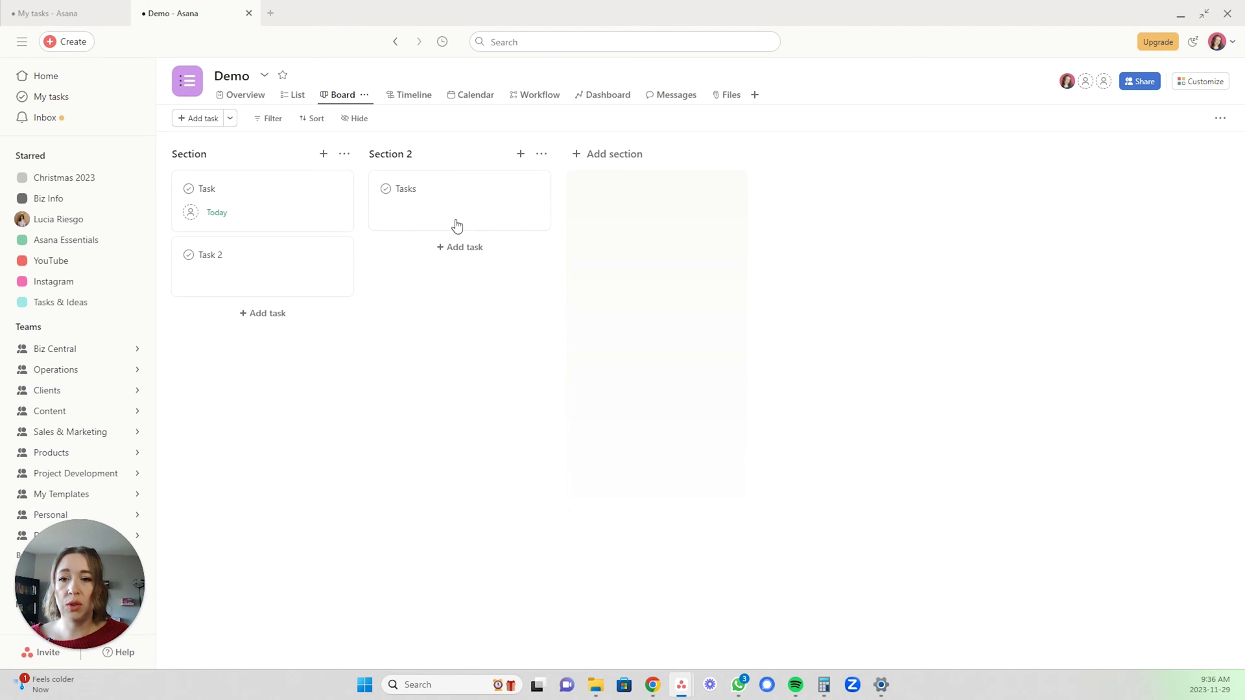
left_click(408, 212)
left_click(505, 390)
left_click(211, 278)
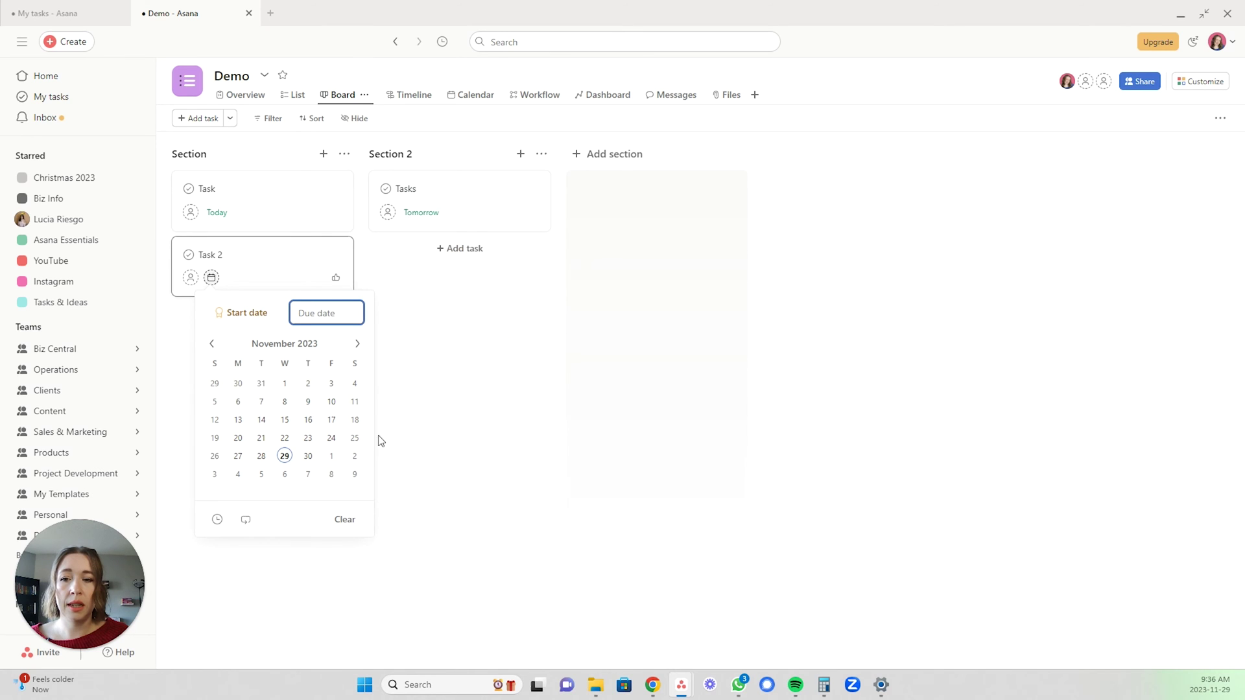
left_click(331, 456)
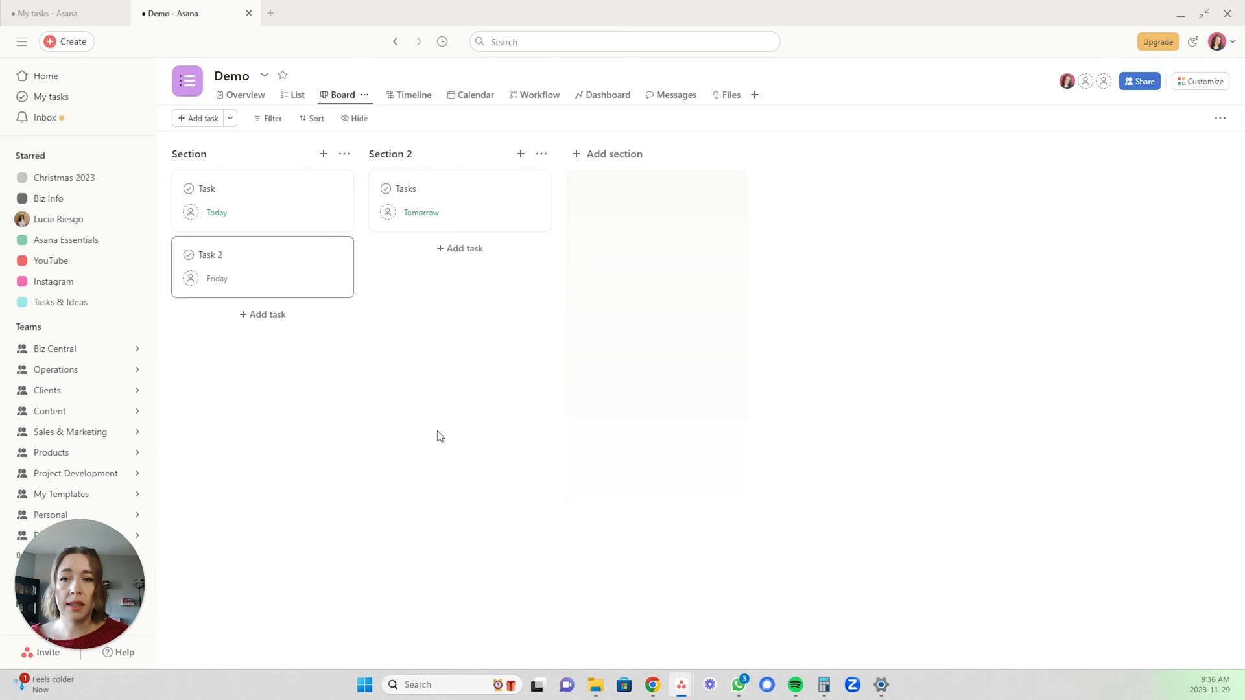
View the dated tasks in the project's calendar, and open the project overview.
left_click(472, 100)
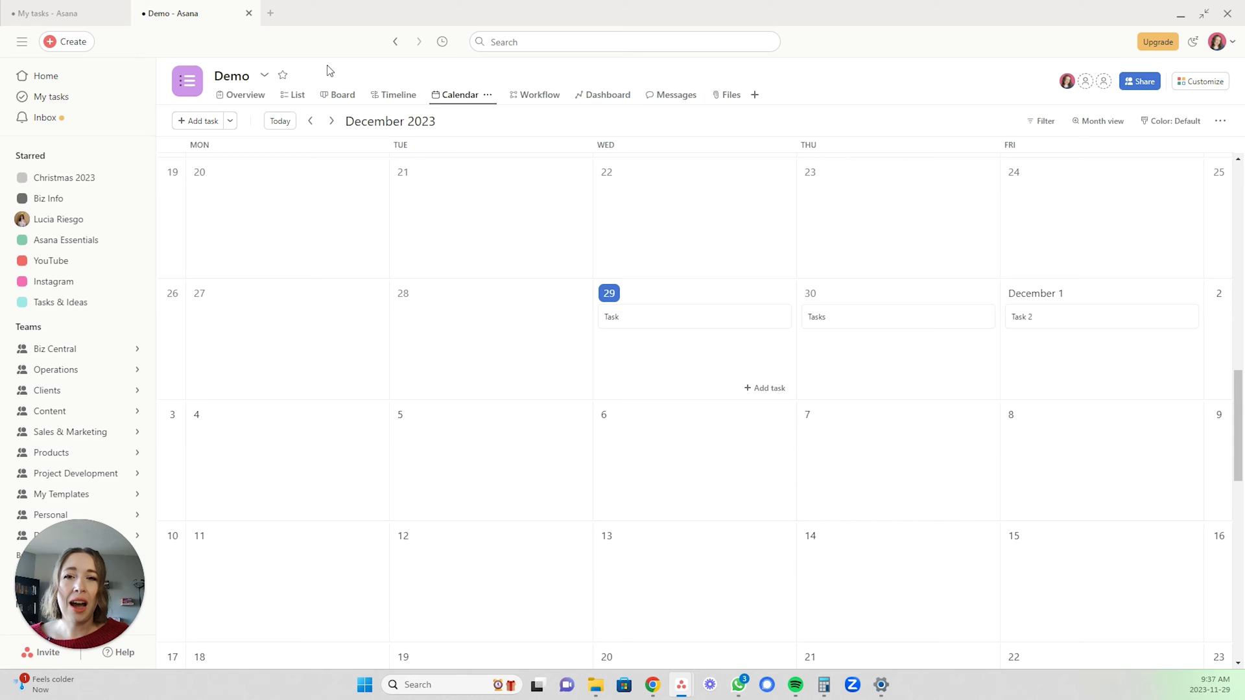
left_click(241, 96)
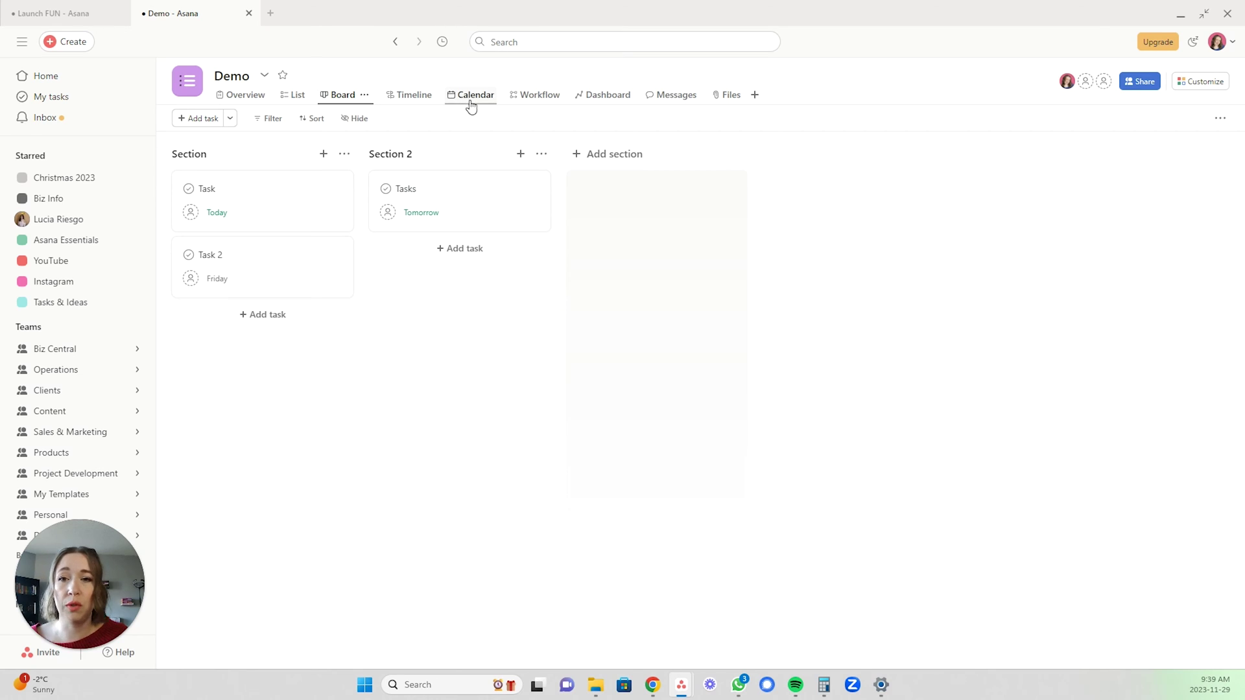
Set the Board view as the project's default view and dismiss the notification.
left_click(364, 96)
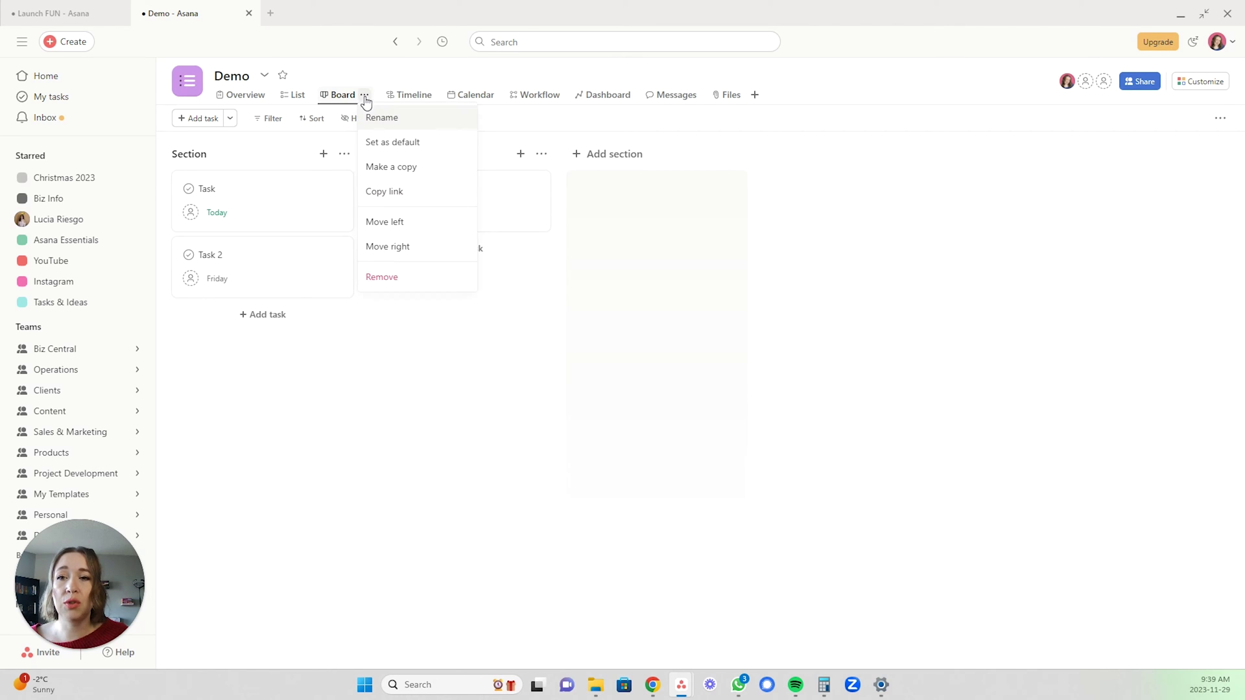
left_click(381, 148)
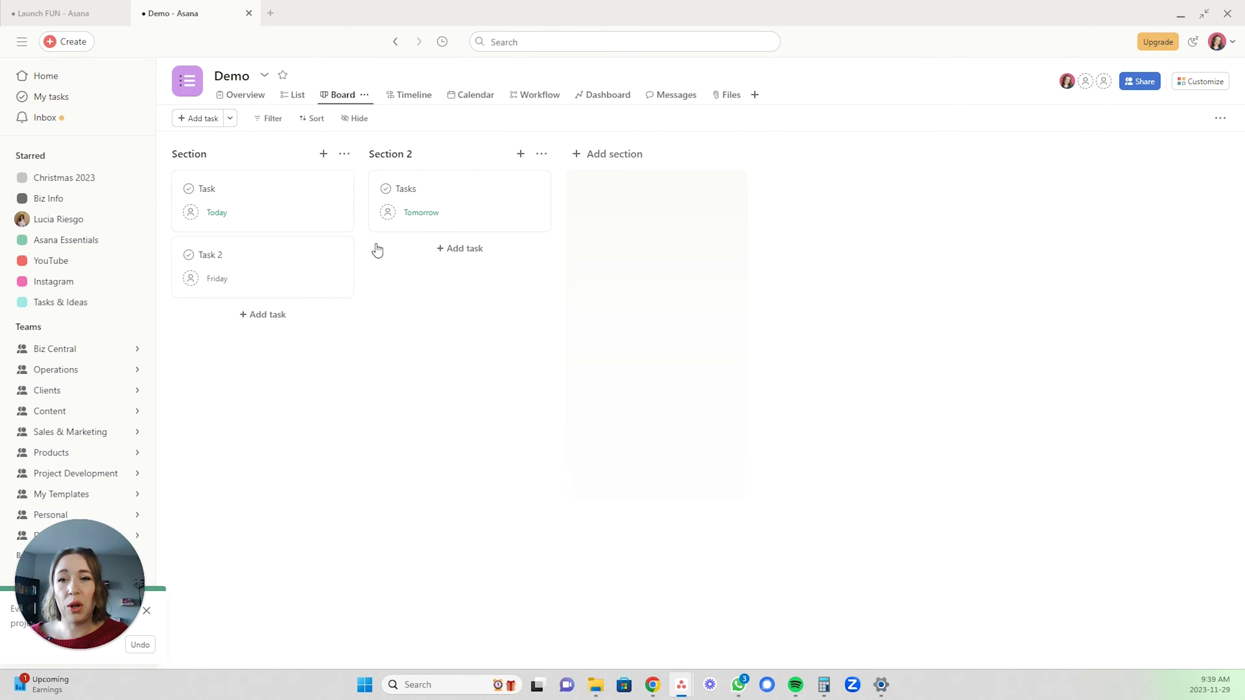
left_click_drag(123, 557, 583, 489)
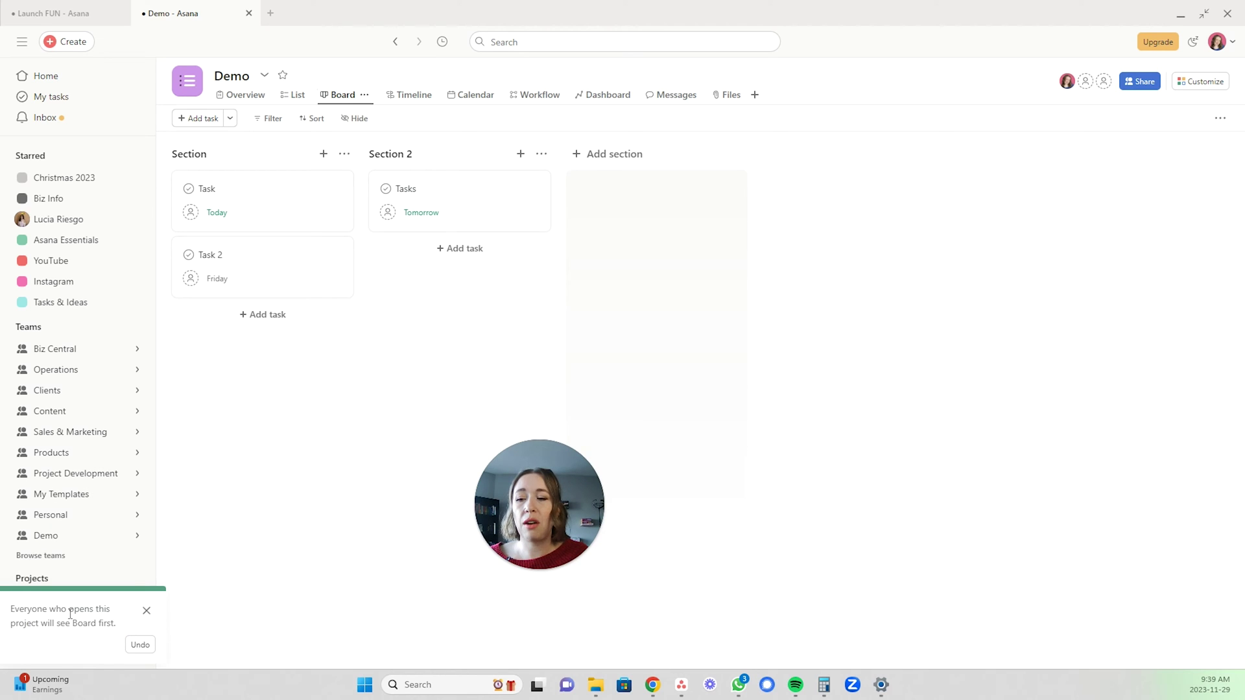
left_click(147, 610)
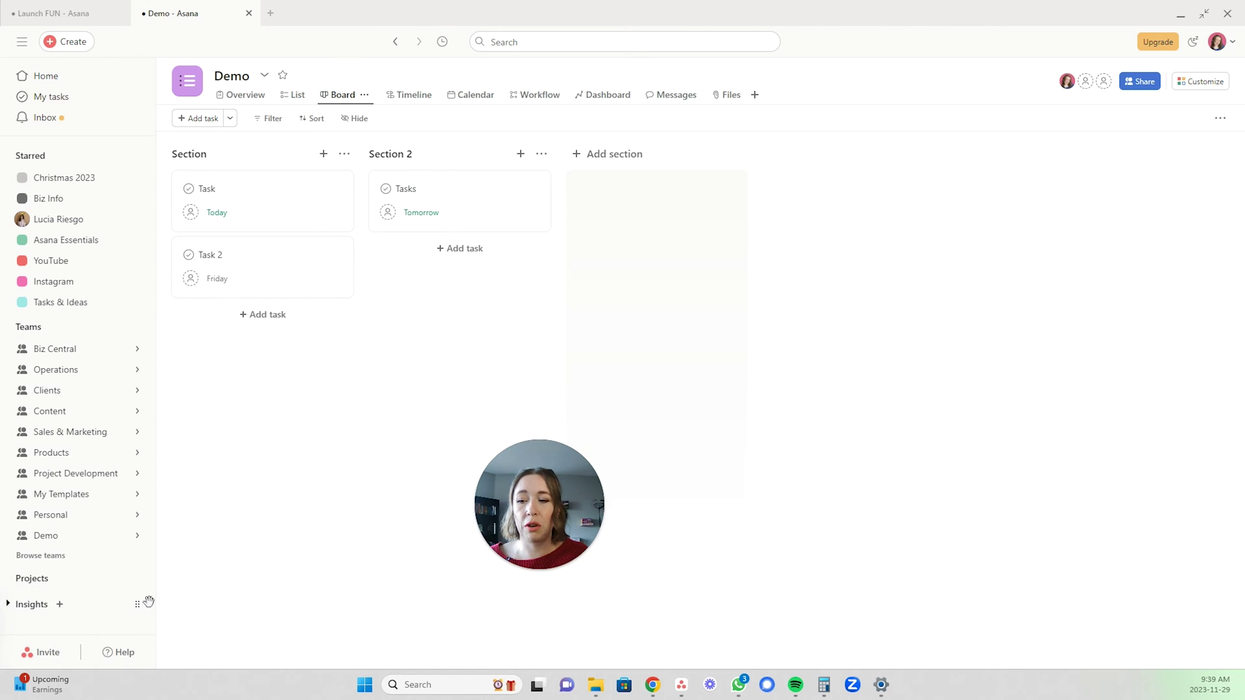
Reopen the Demo project from the Demo team's page to check which view it opens in.
mouse_move(94, 538)
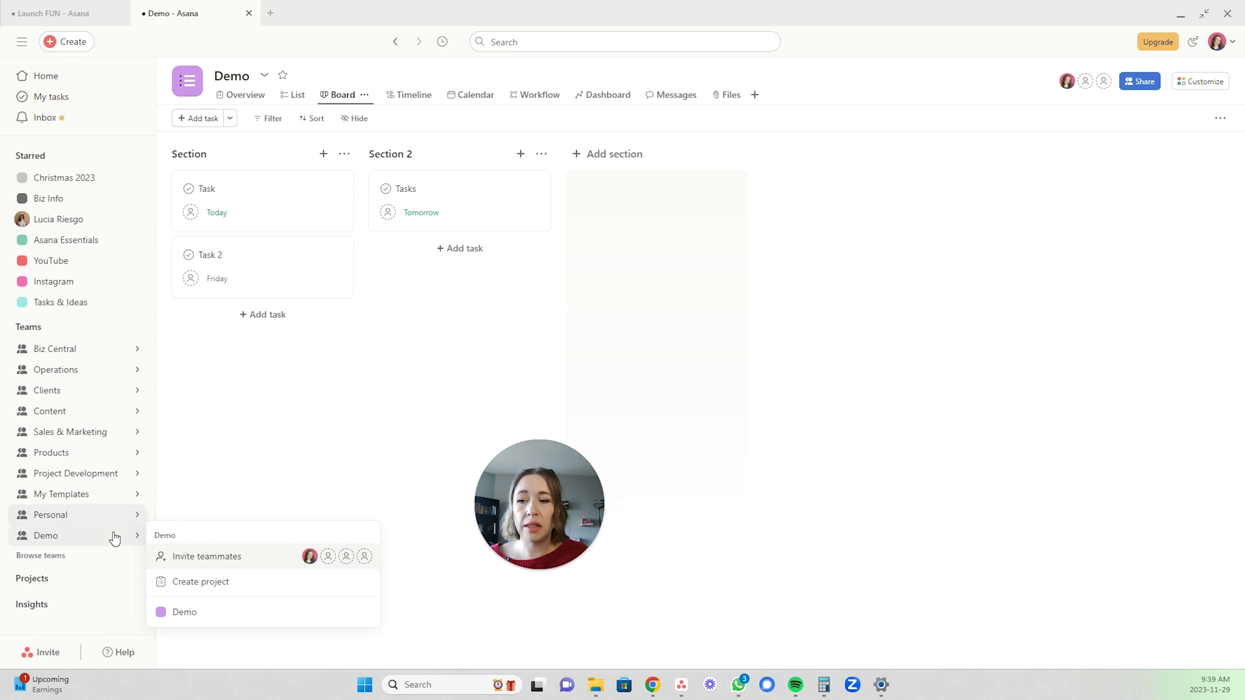
left_click(97, 538)
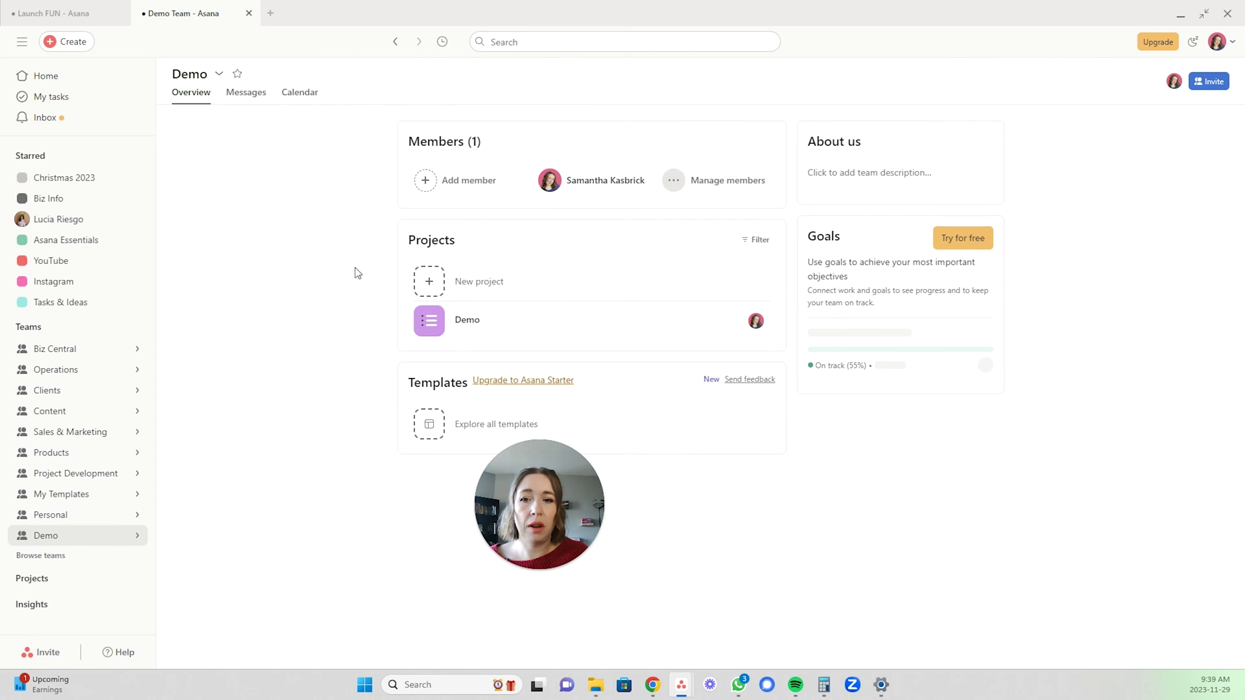
left_click(464, 321)
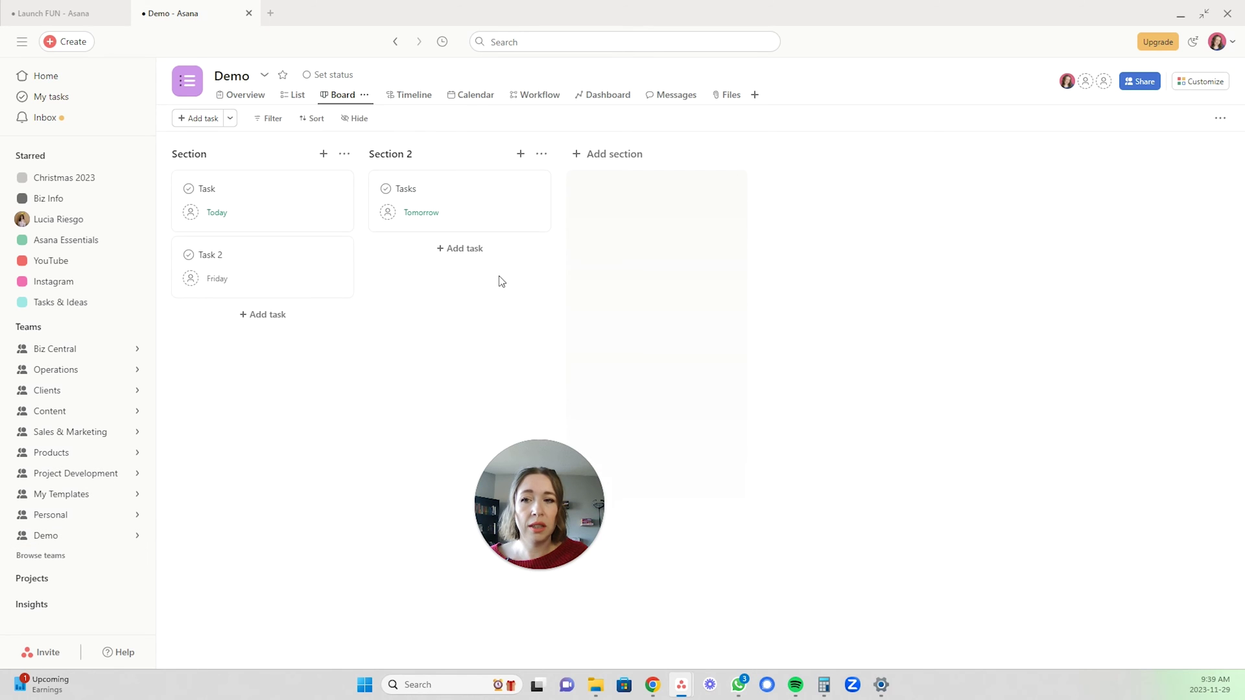
Switch to the List view and set it as the Demo project's default view.
left_click(293, 95)
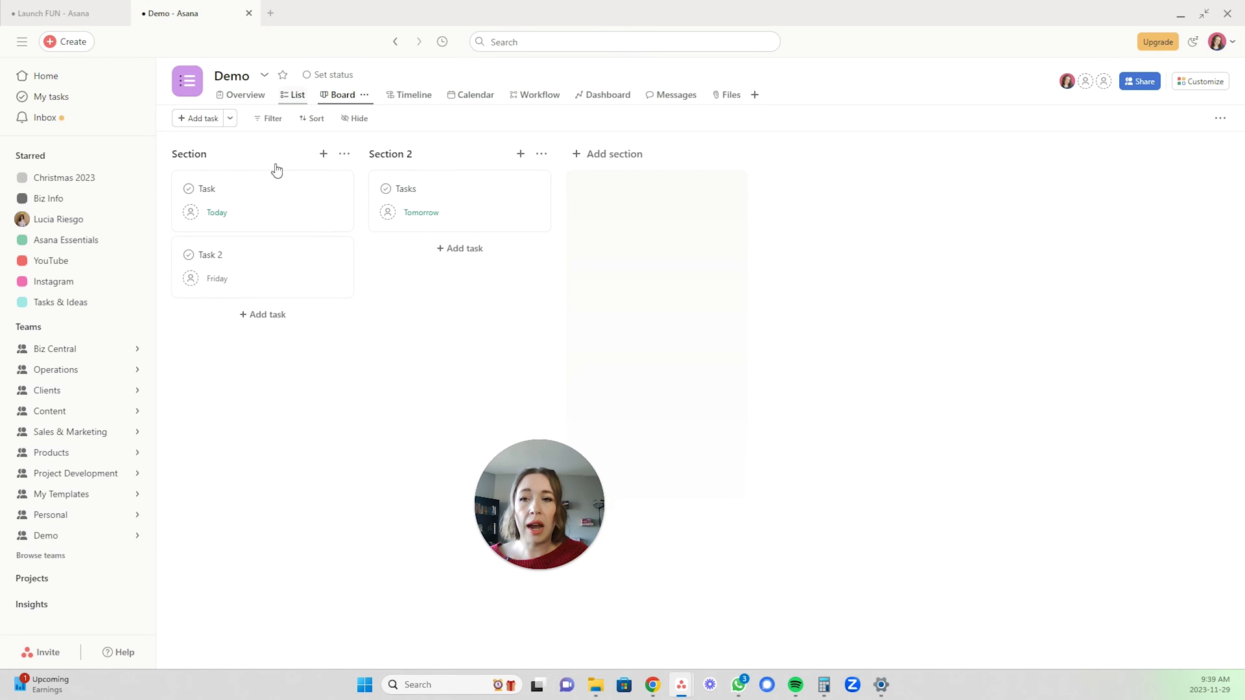
left_click(313, 99)
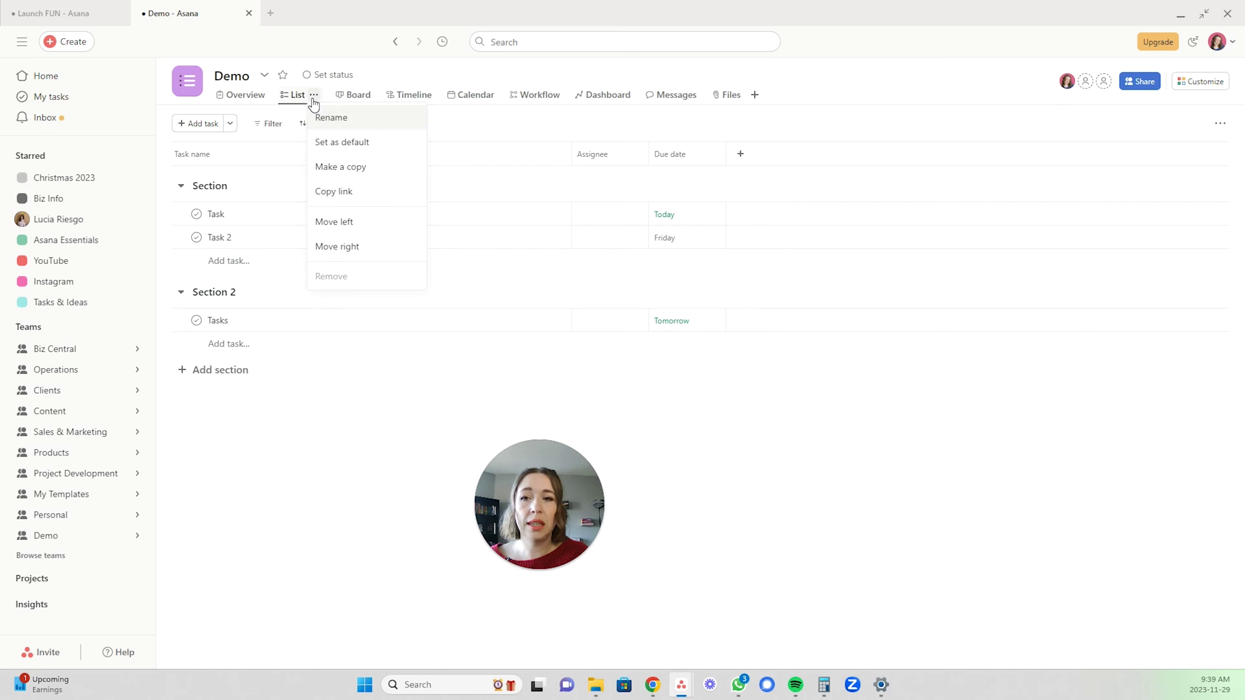
left_click(329, 144)
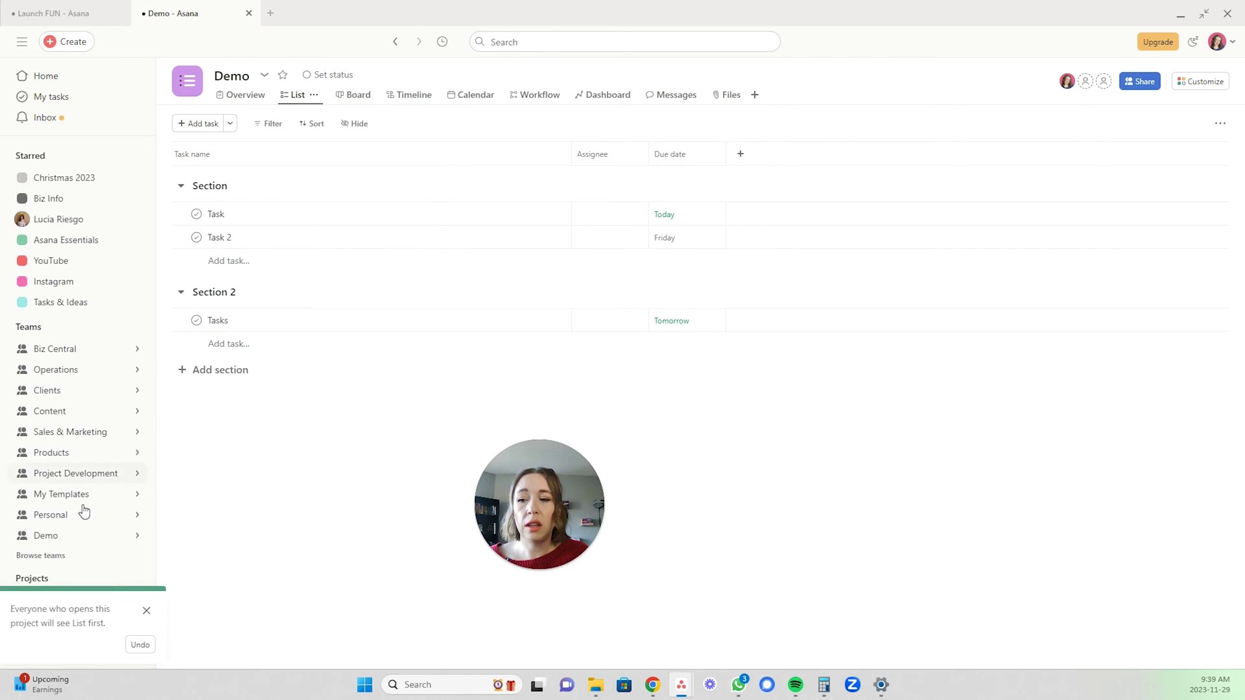
Reopen the Demo project from the Demo team's page to check that the default view applies.
left_click(55, 538)
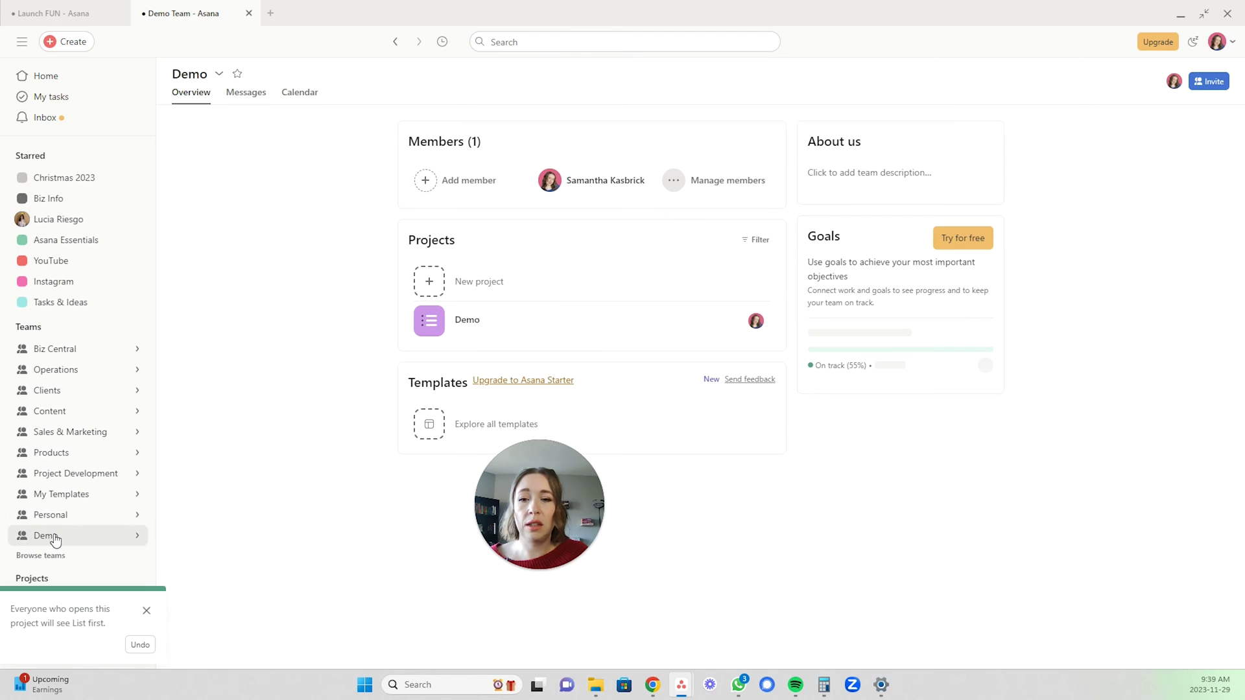
left_click(467, 321)
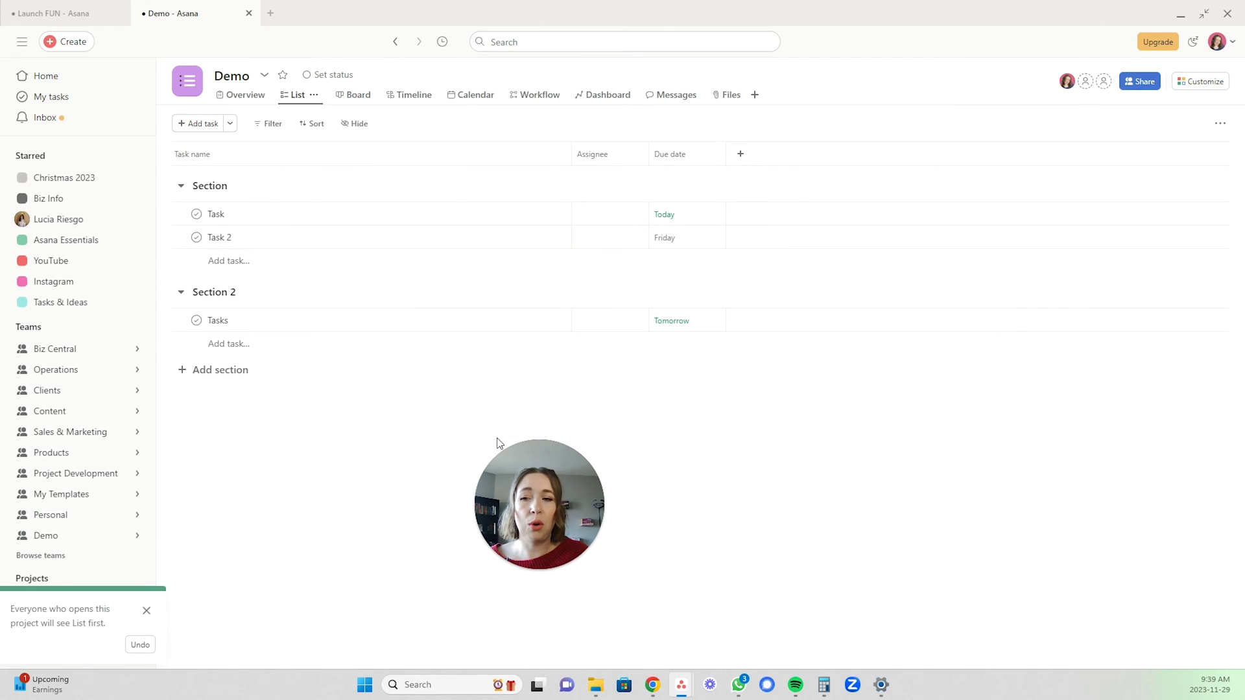
left_click_drag(532, 511, 87, 573)
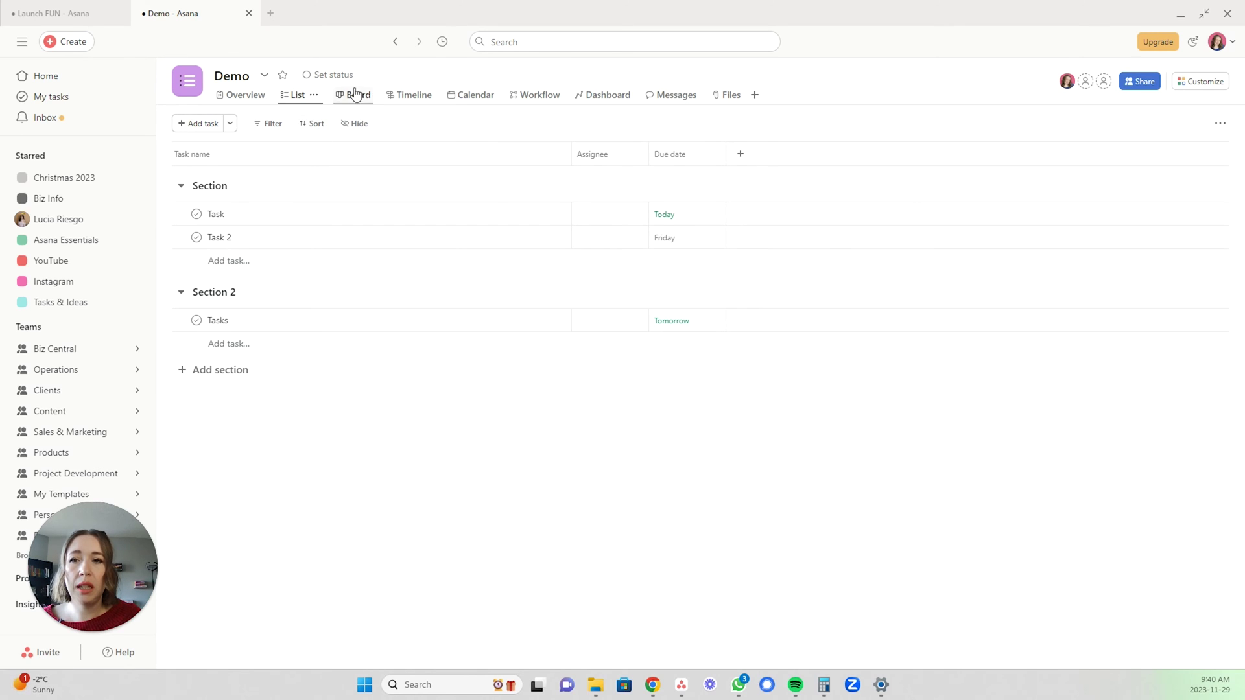
Examine the Demo project's details, including name, team, owner, due date and description, and close them without changes.
left_click(233, 85)
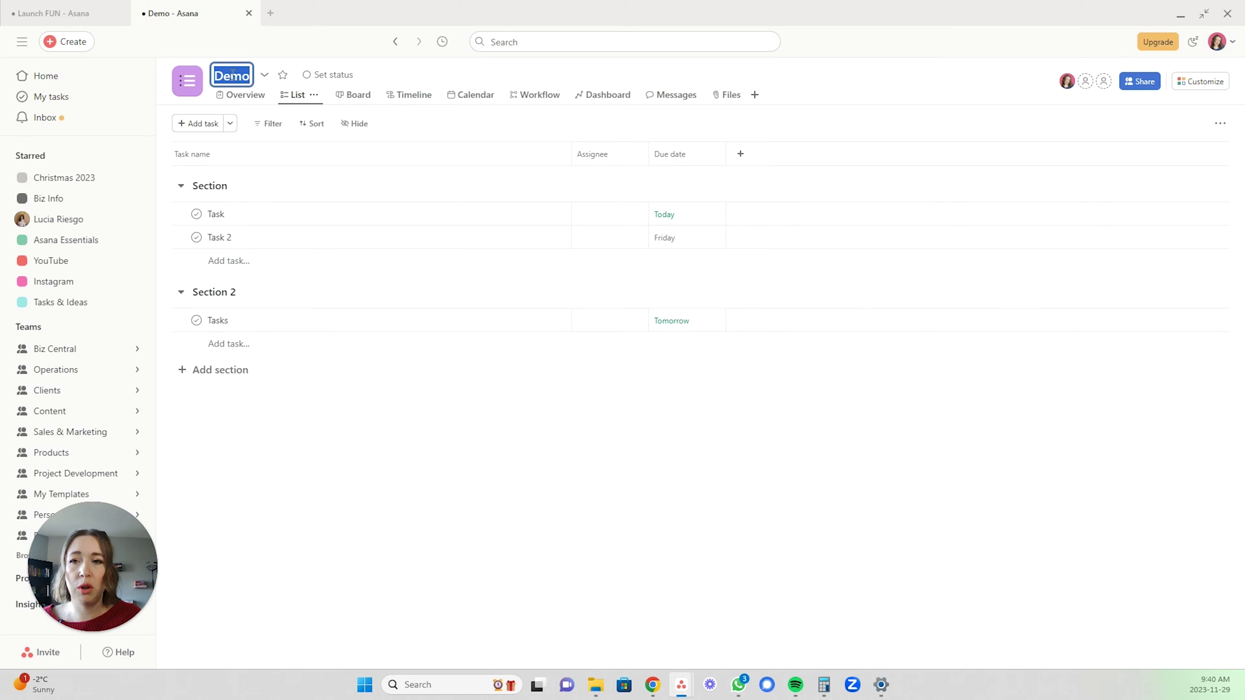
left_click(271, 58)
left_click(264, 77)
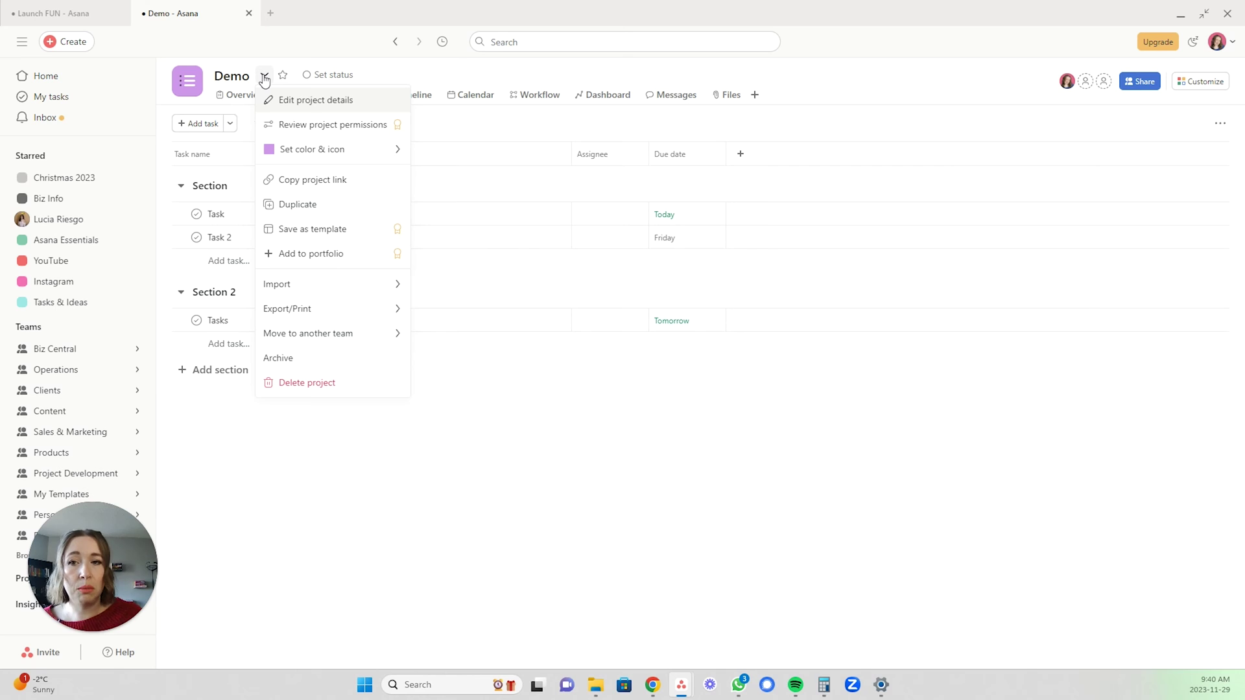
left_click(305, 102)
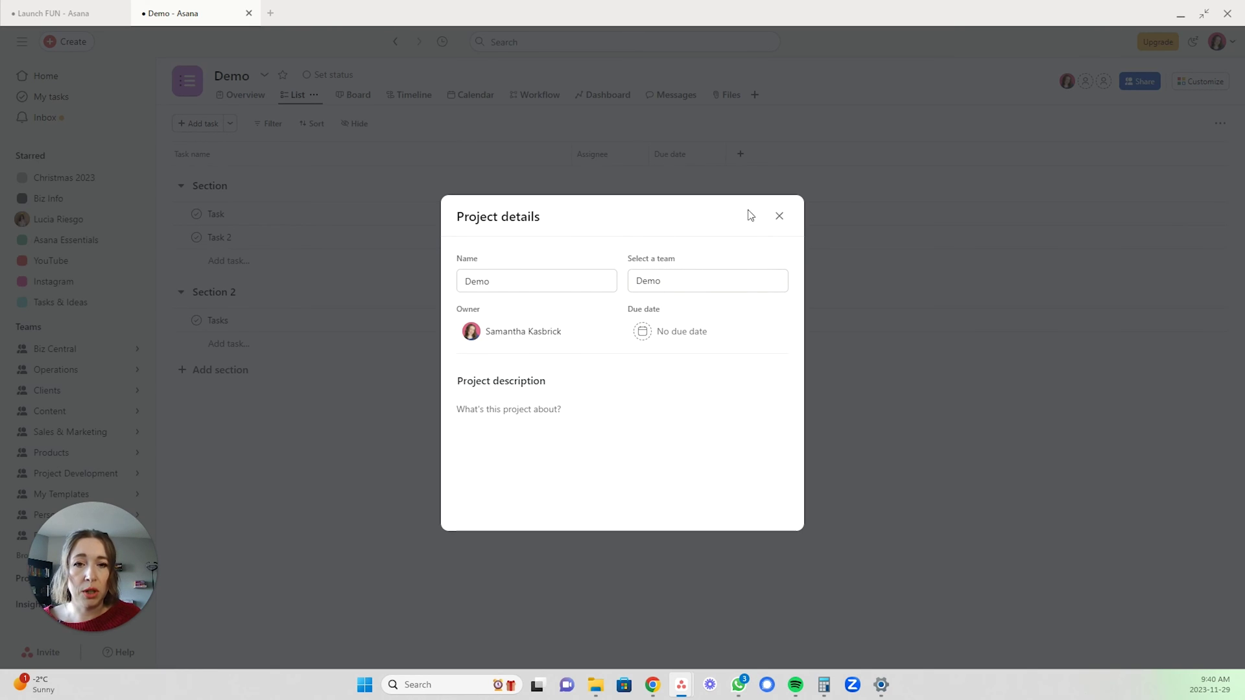
left_click(780, 216)
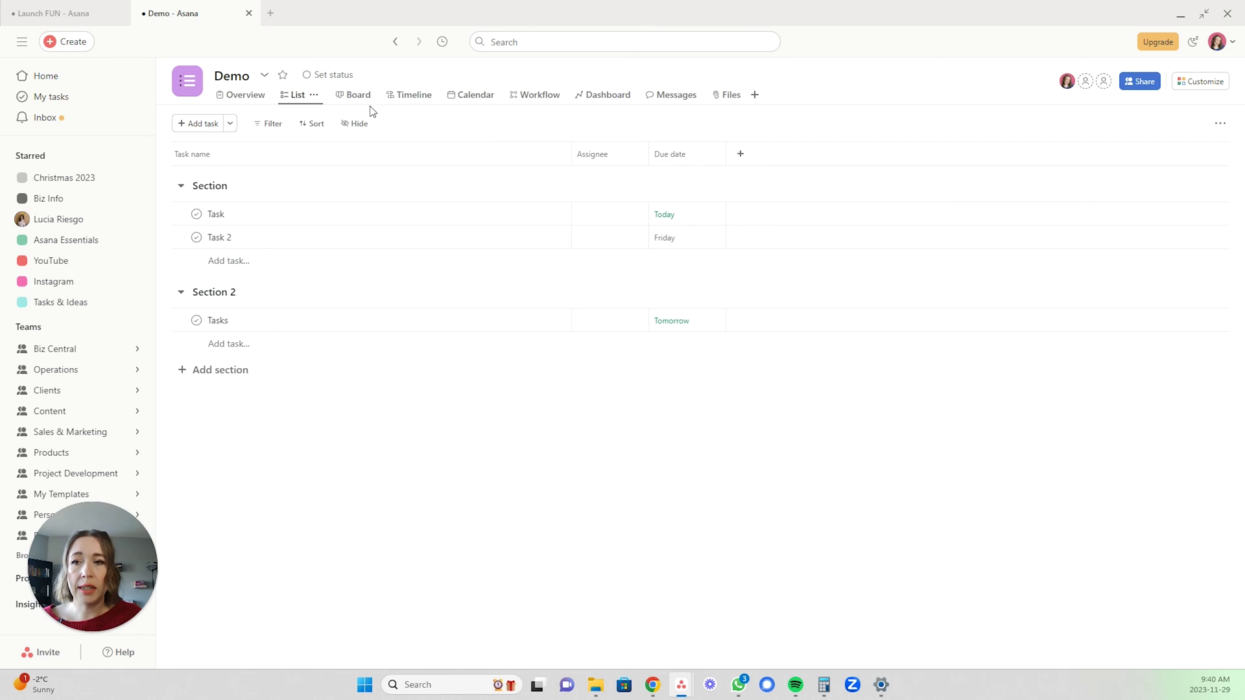
Set the Demo project's color to dark gray and its icon to the check mark for everyone.
left_click(265, 76)
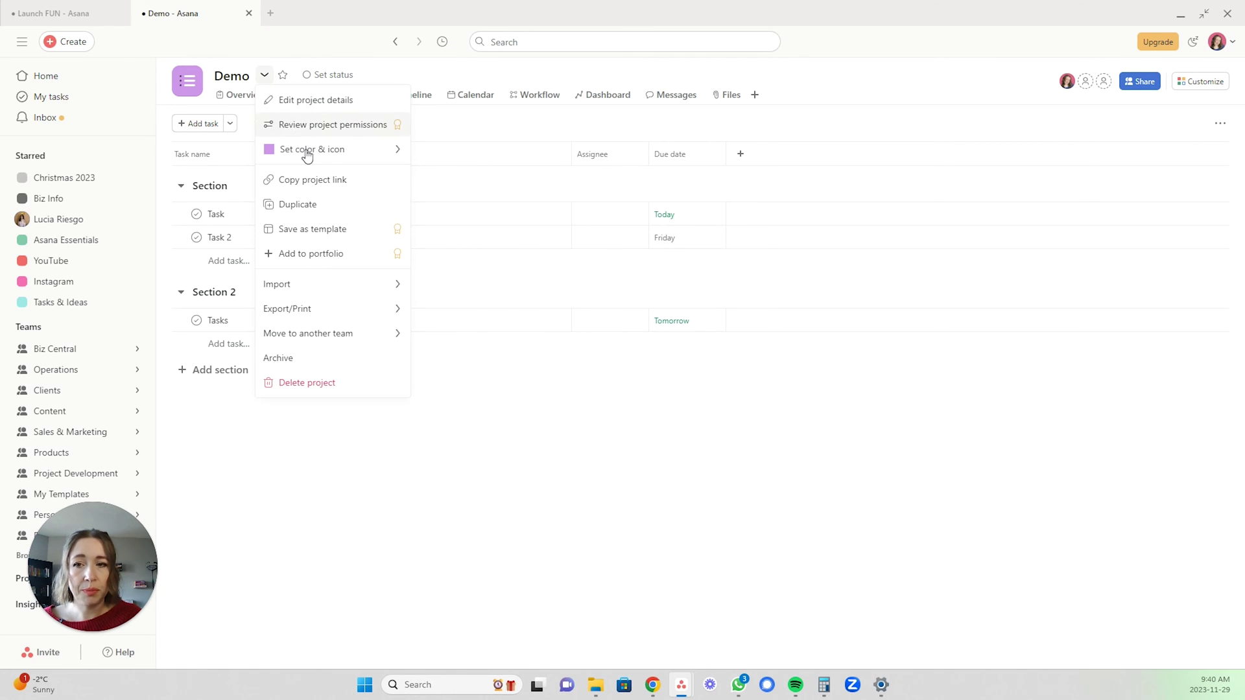
mouse_move(306, 159)
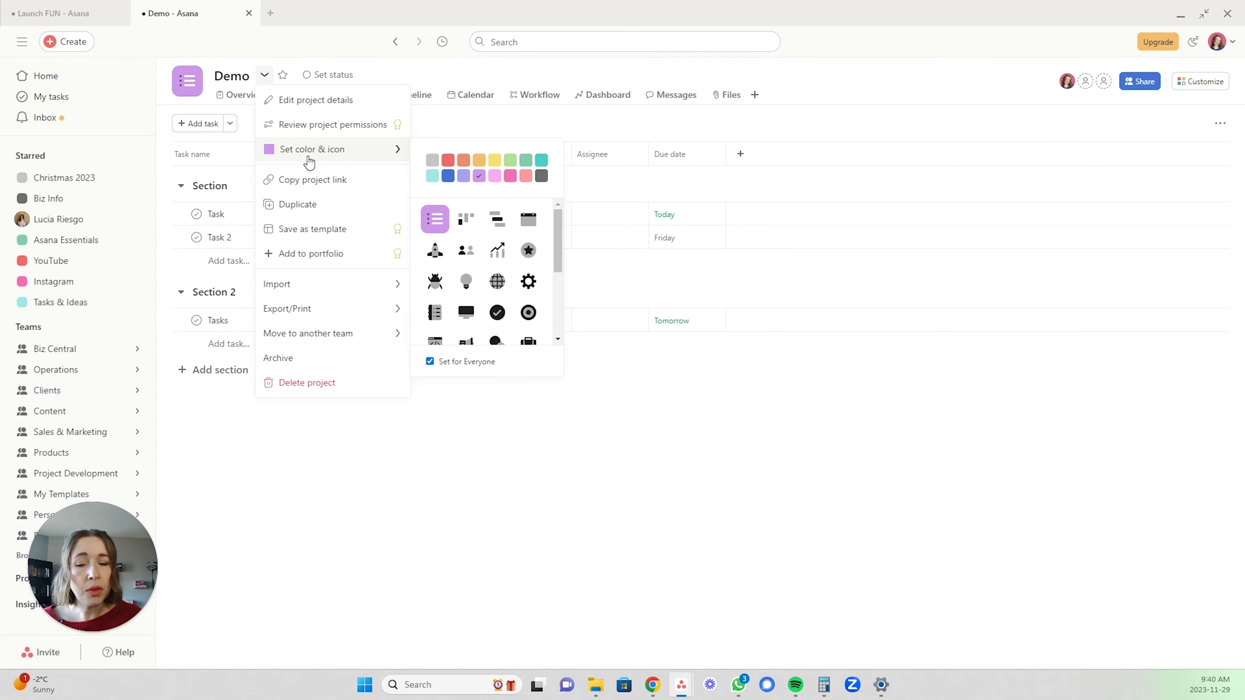
left_click(542, 176)
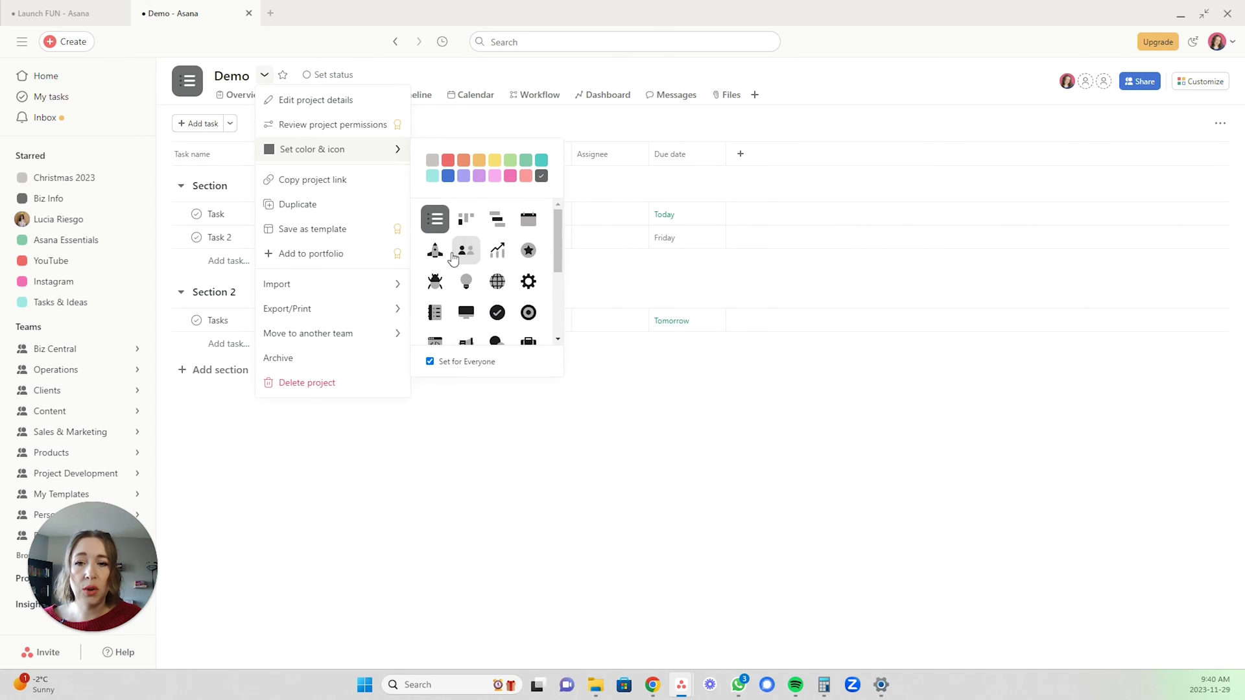
left_click(497, 312)
scroll(465, 280, "down", 3)
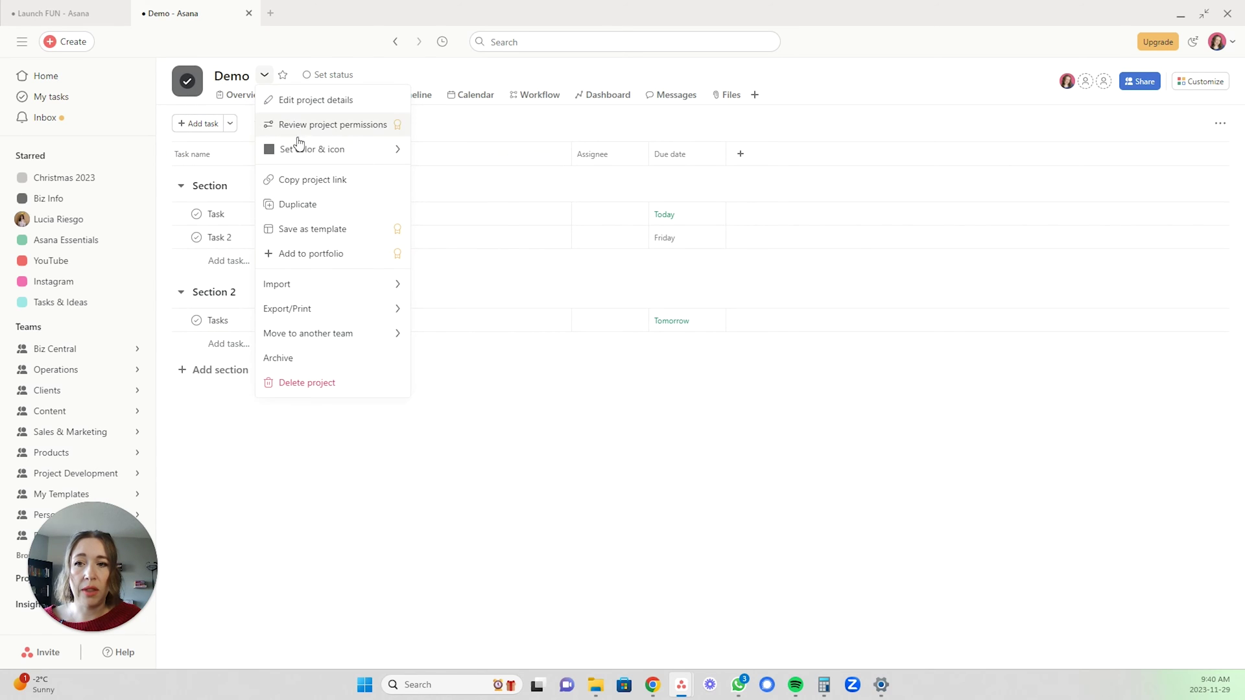
Examine the project's duplicate, import, export and move-to-another-team options.
mouse_move(319, 162)
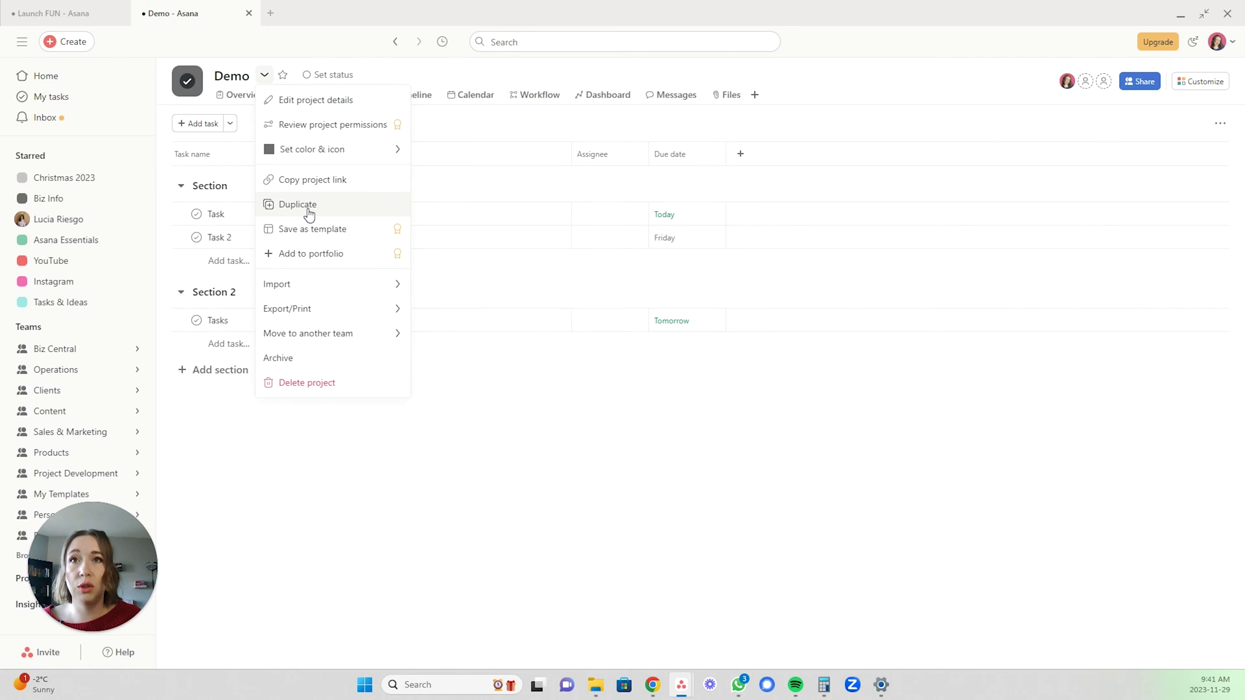
mouse_move(335, 292)
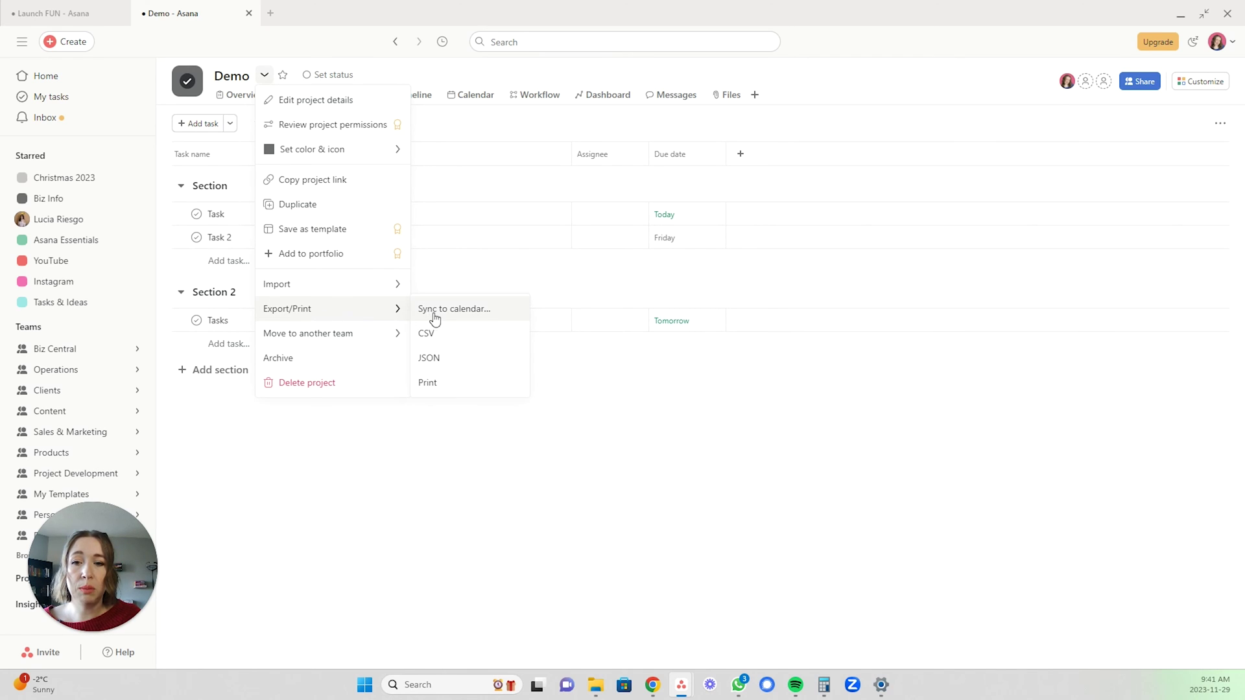
mouse_move(343, 340)
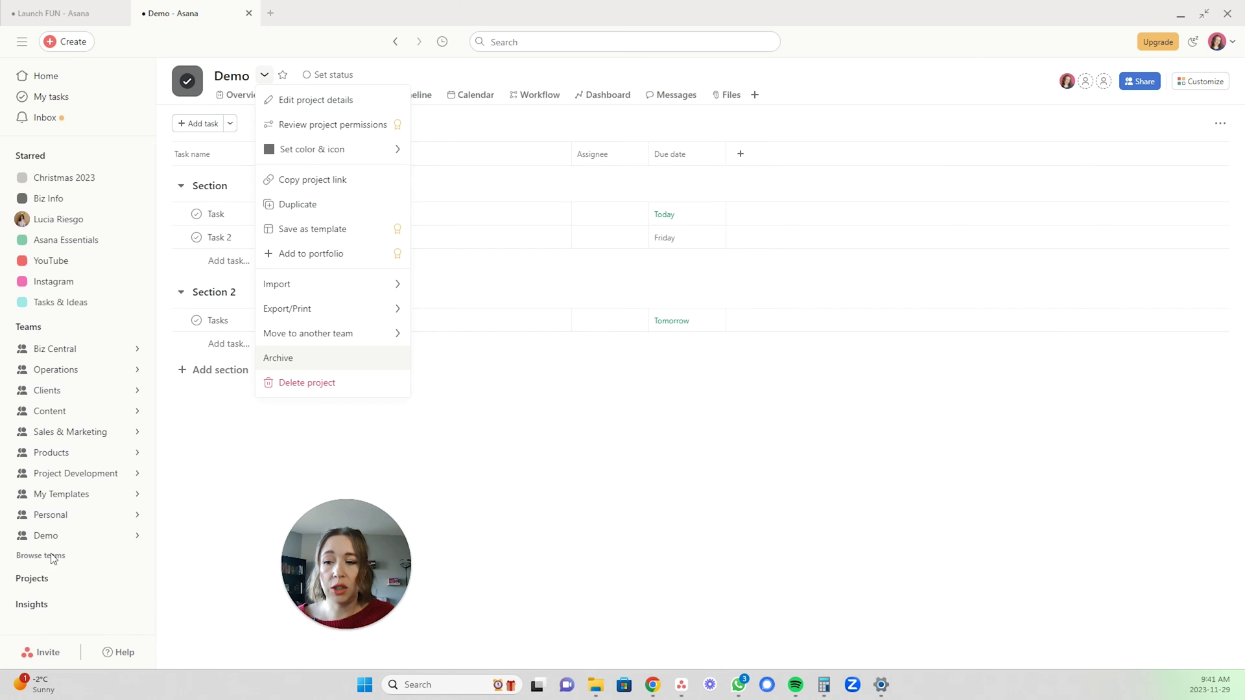
View the active and archived project filter options on the Demo team's page.
left_click(53, 542)
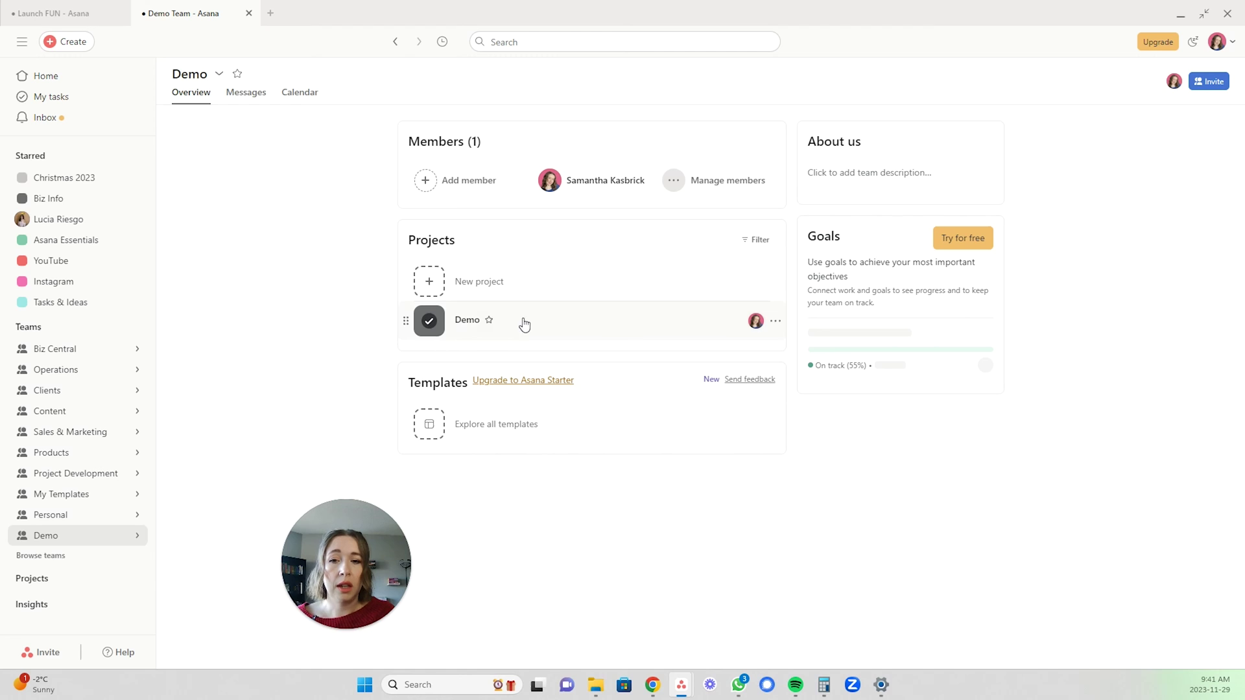
left_click(757, 240)
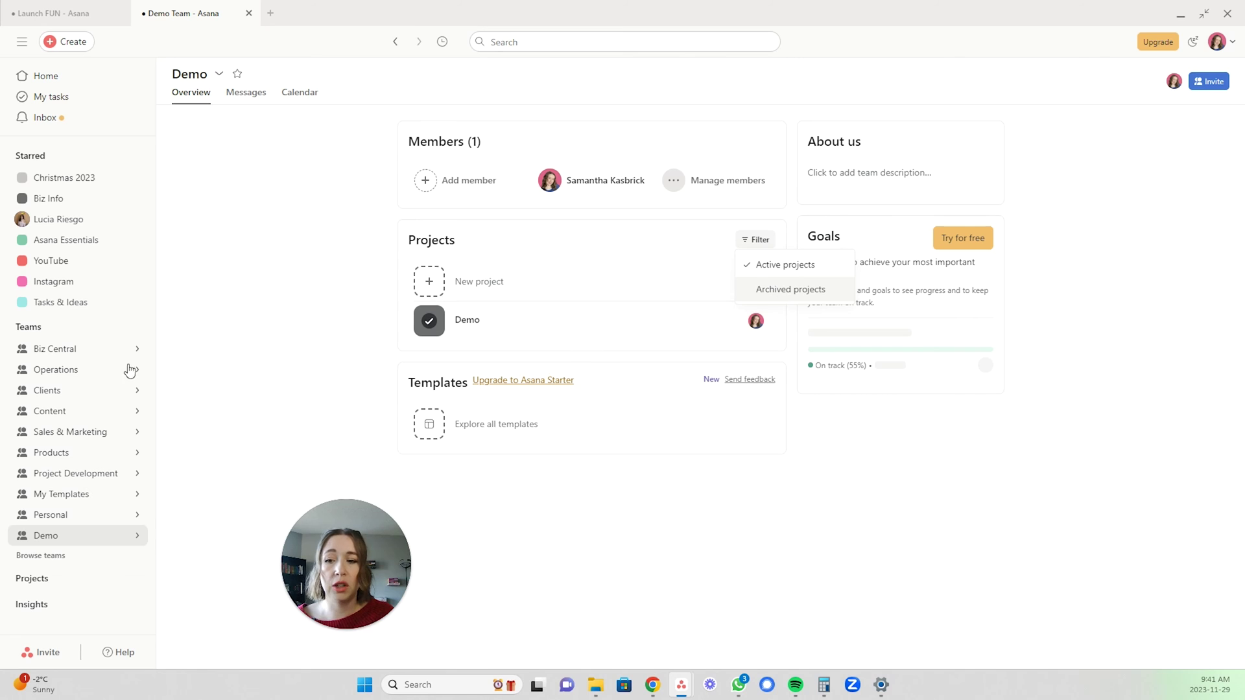
mouse_move(100, 540)
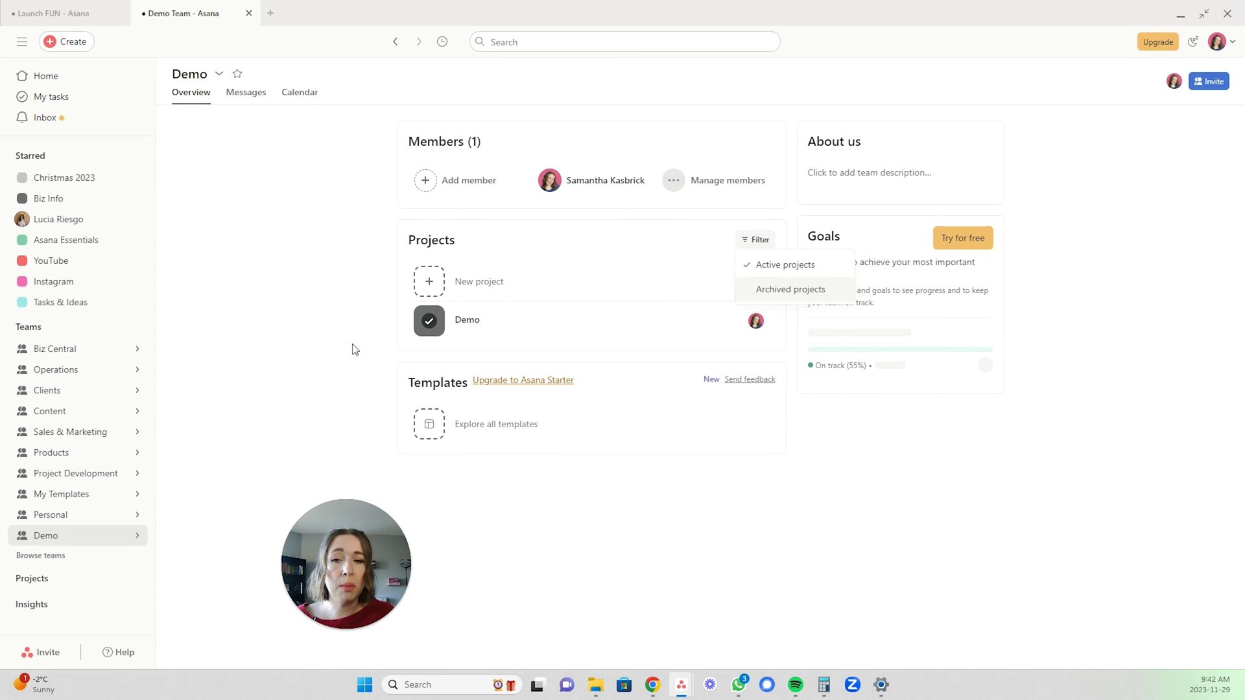
Reopen the Demo project and view its archive and delete options without applying any.
left_click(513, 327)
left_click(265, 74)
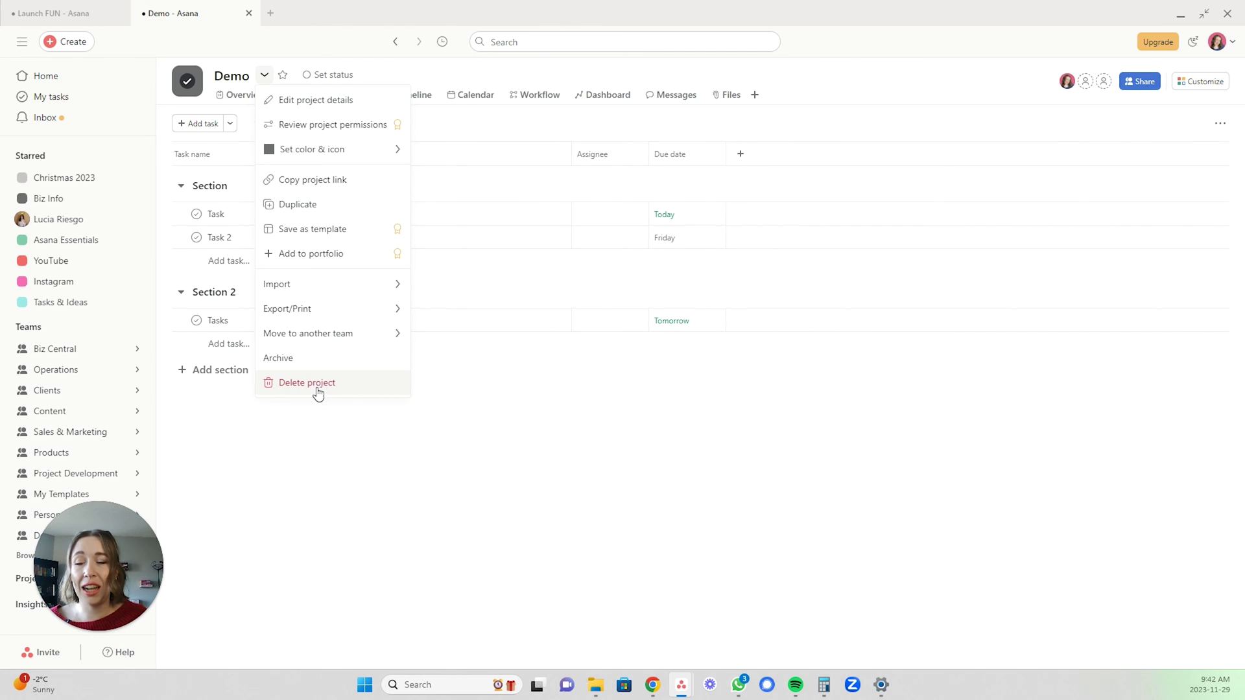
left_click(332, 466)
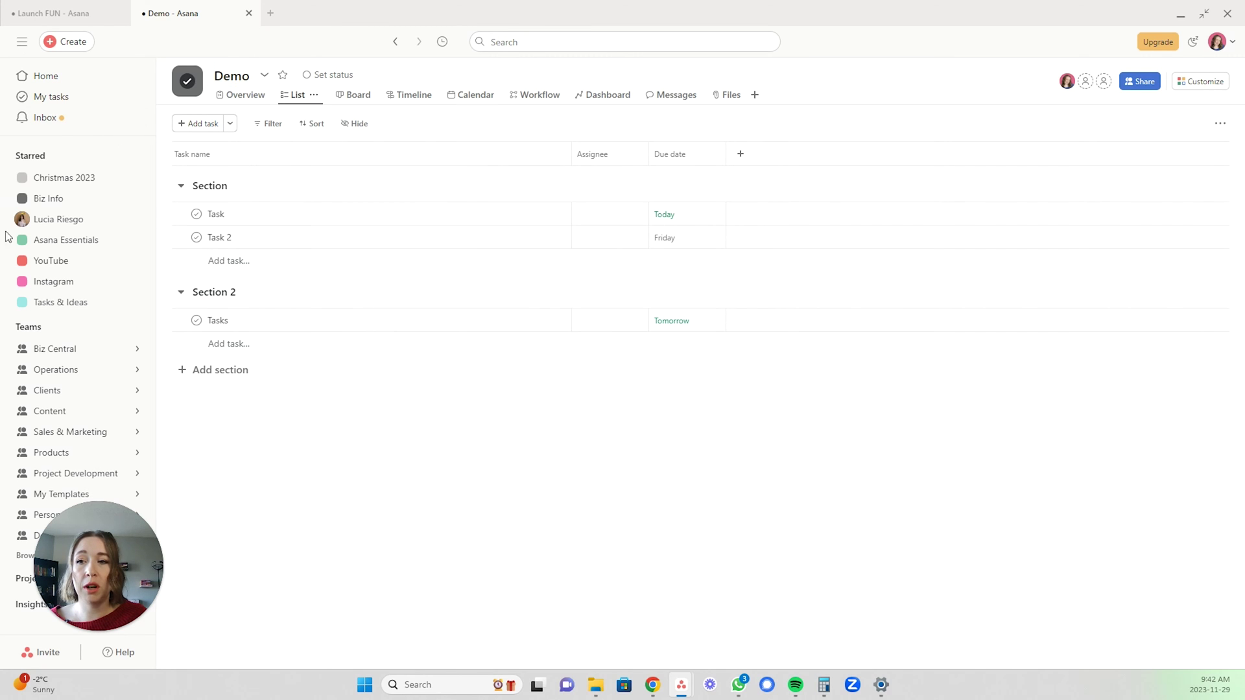
Star and unstar the Demo project, and view its status options without setting one.
left_click(282, 76)
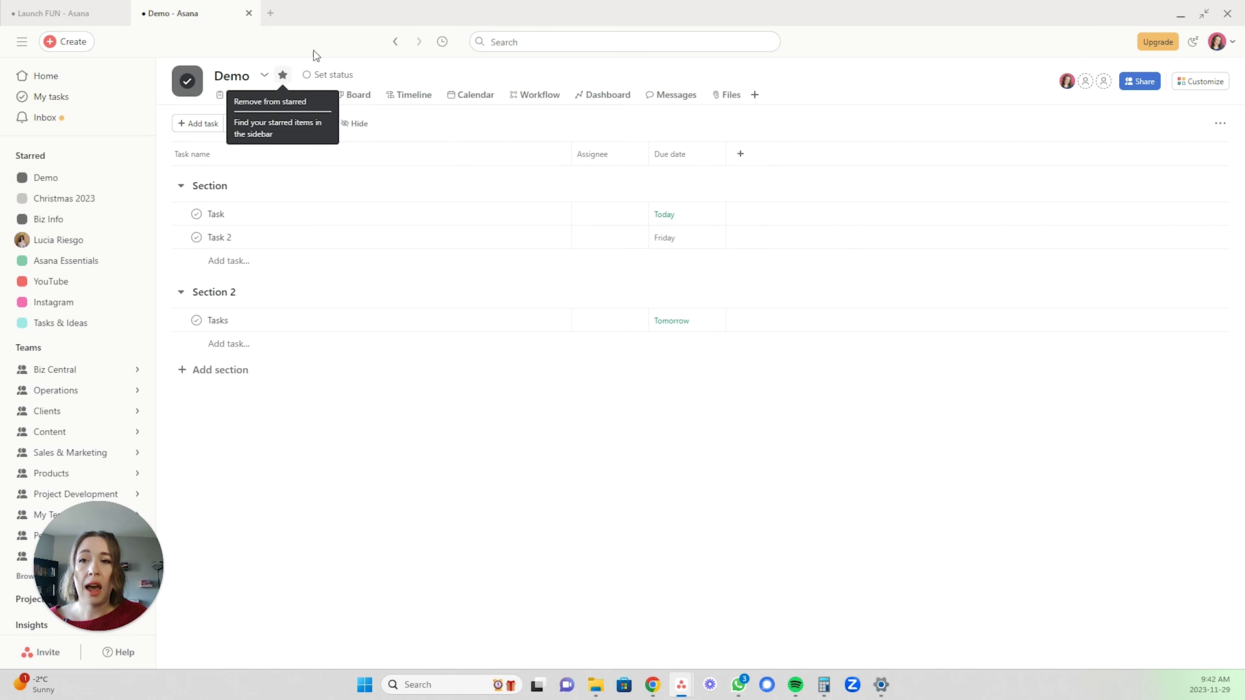
left_click(283, 76)
left_click(332, 77)
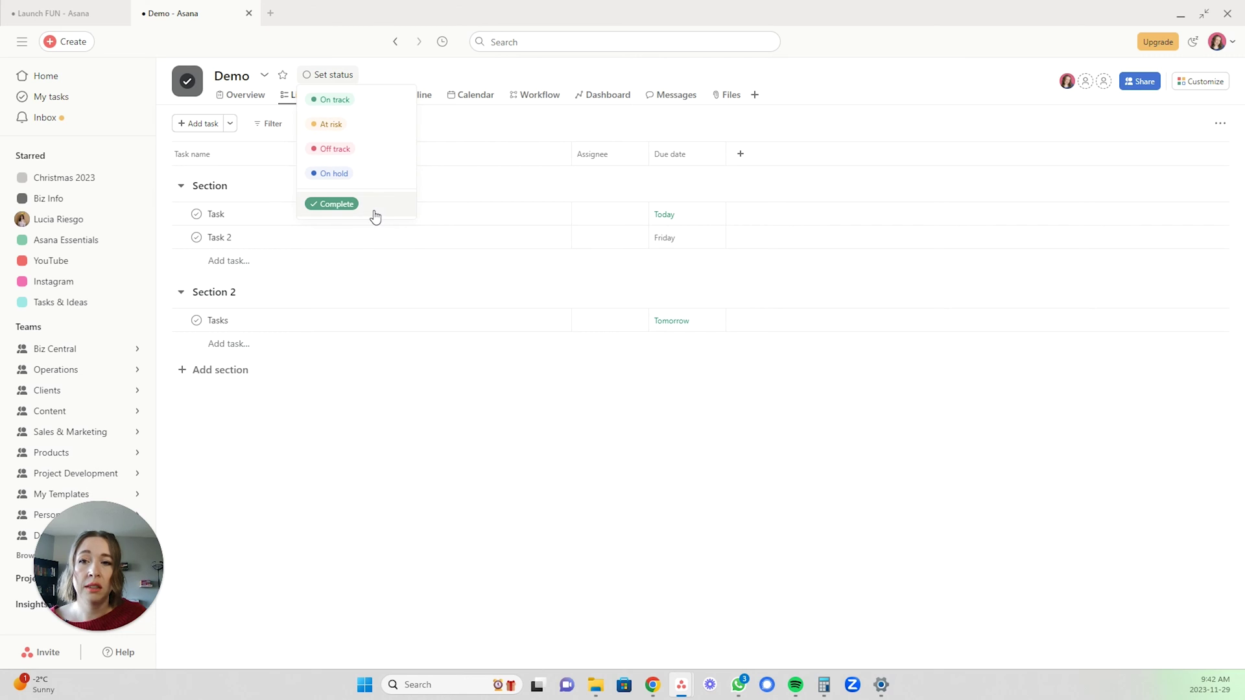
left_click(408, 459)
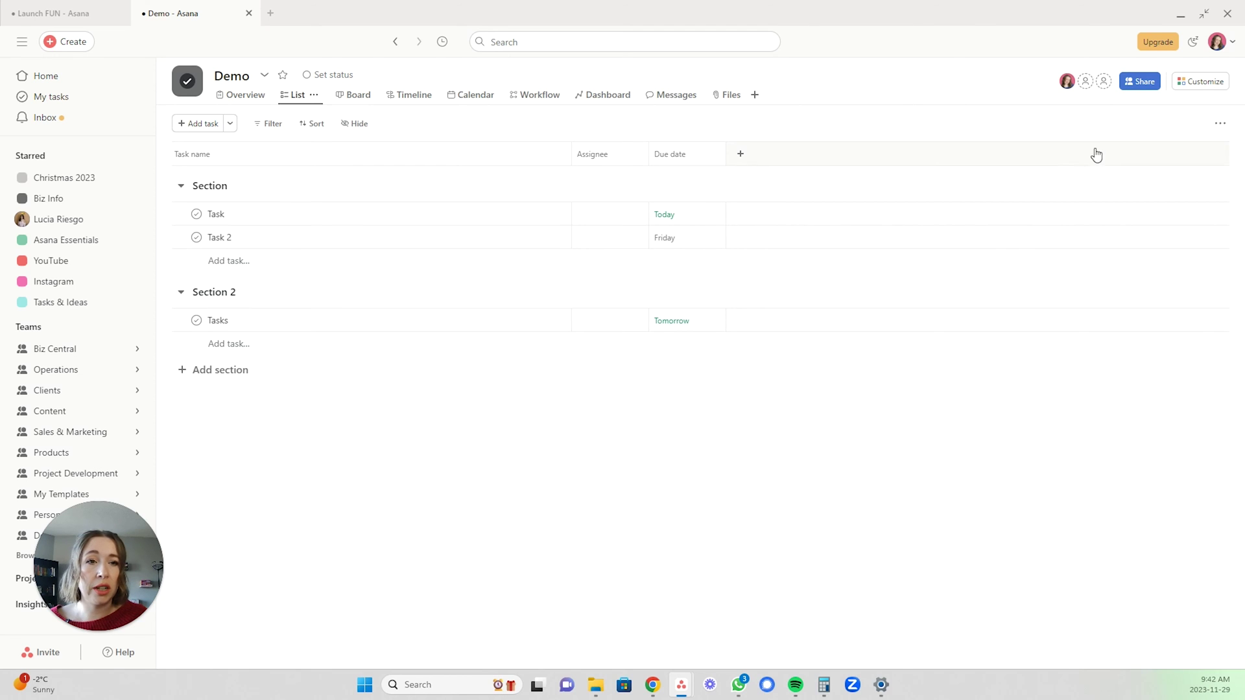
Try inviting a member by partial name in the project's sharing settings, clear the entry, and view the access roles.
left_click(1086, 82)
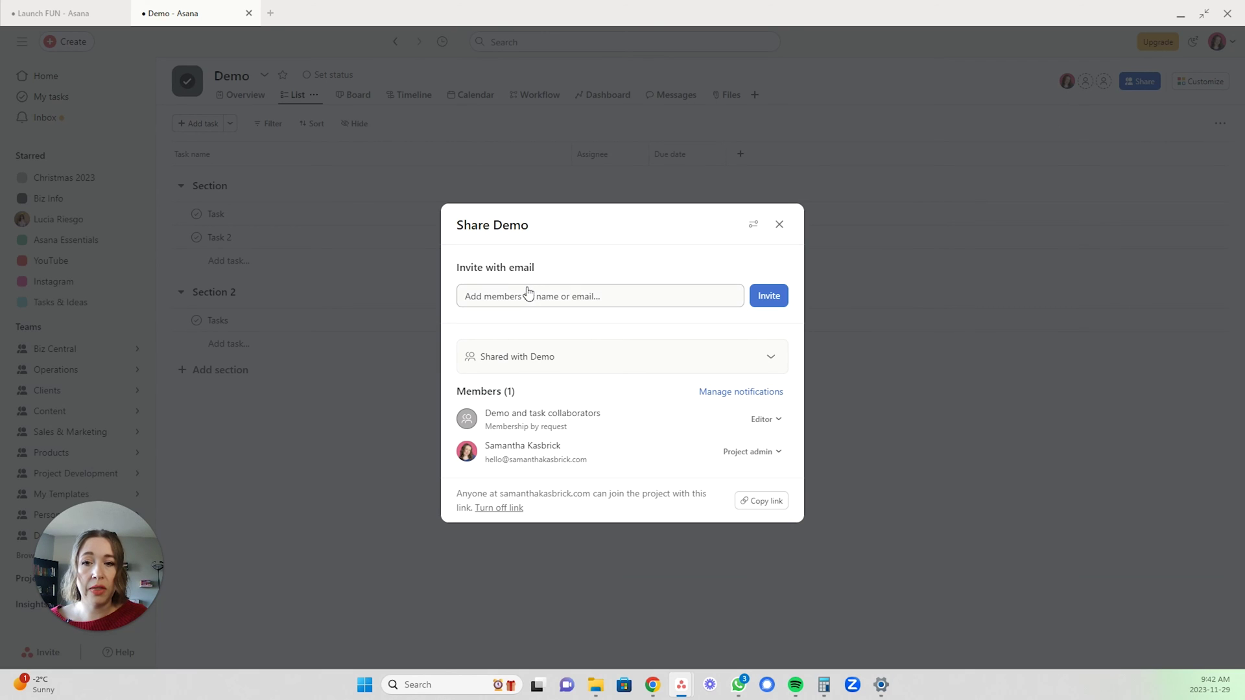
left_click(512, 302)
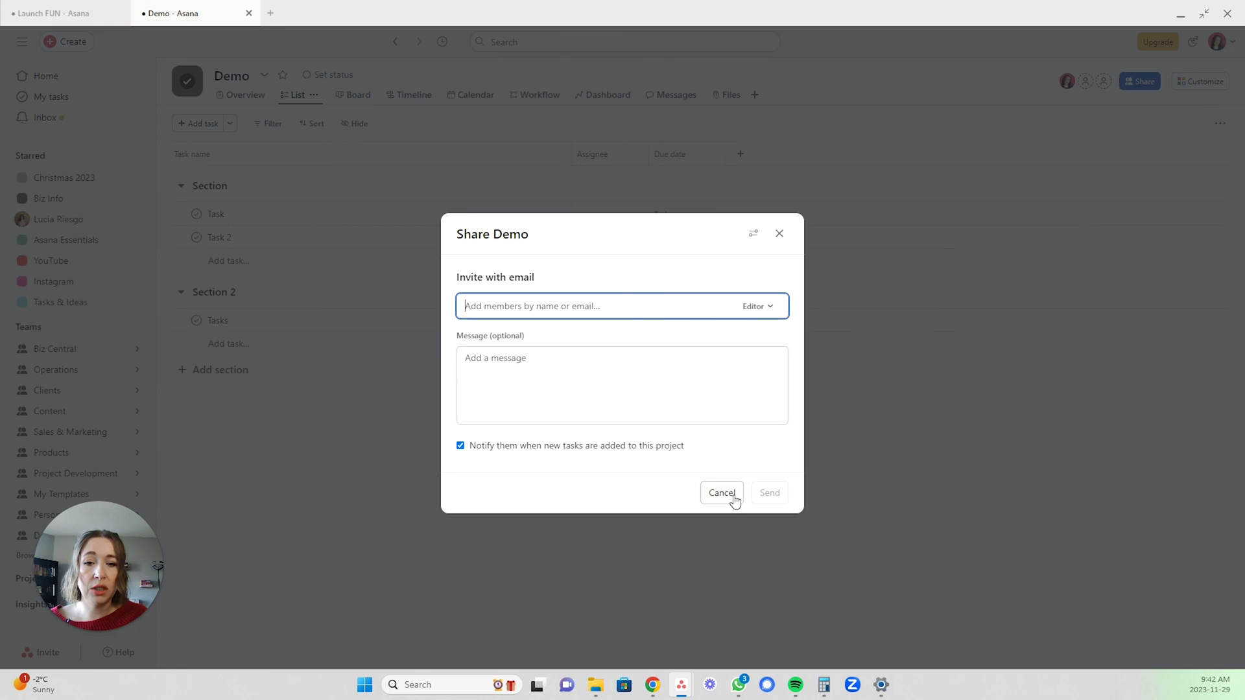
type("lu")
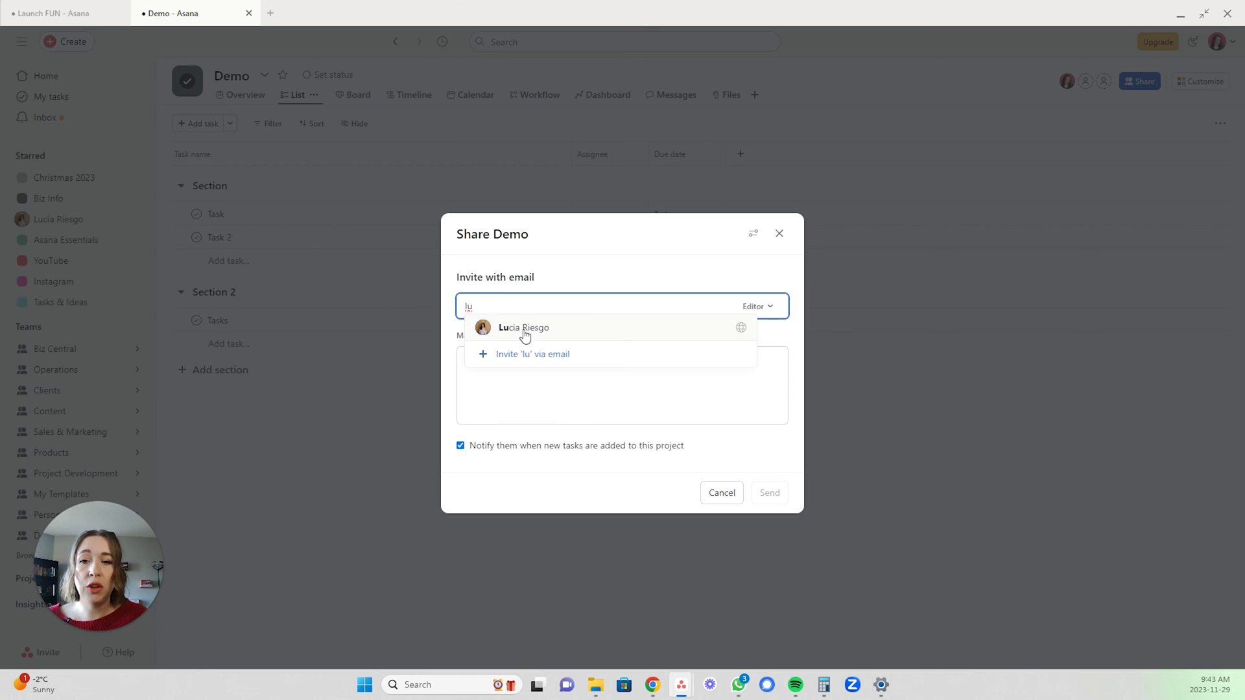
left_click(634, 277)
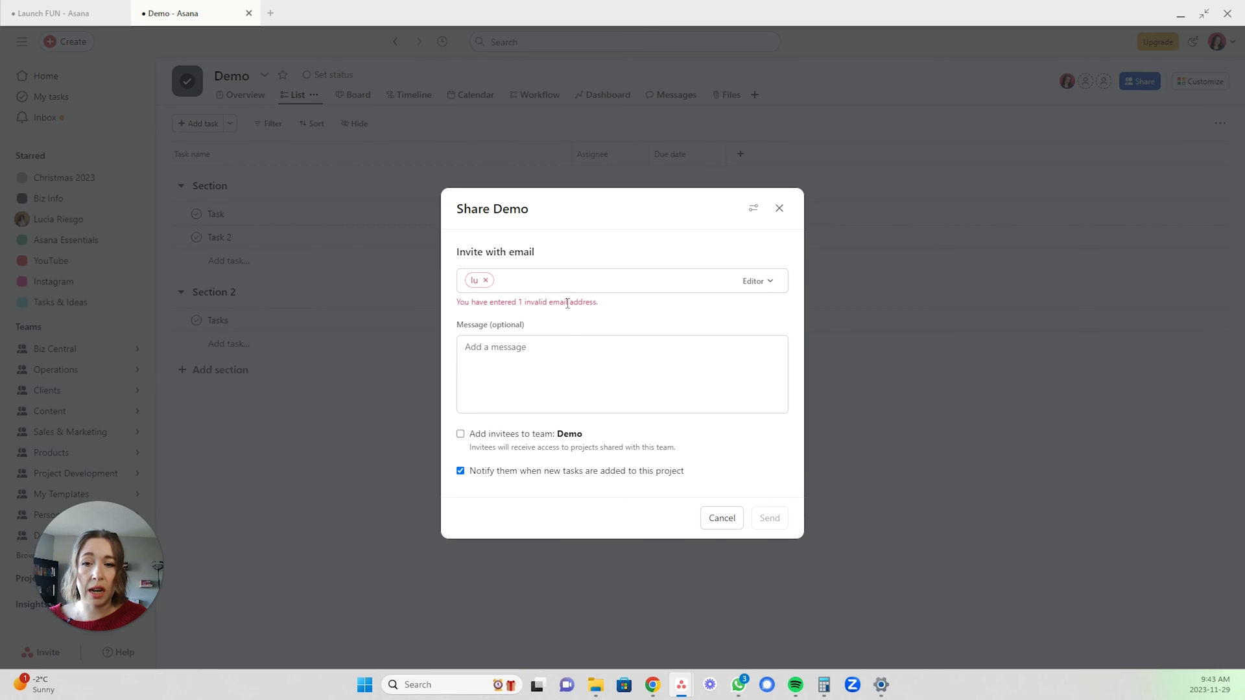
left_click(487, 281)
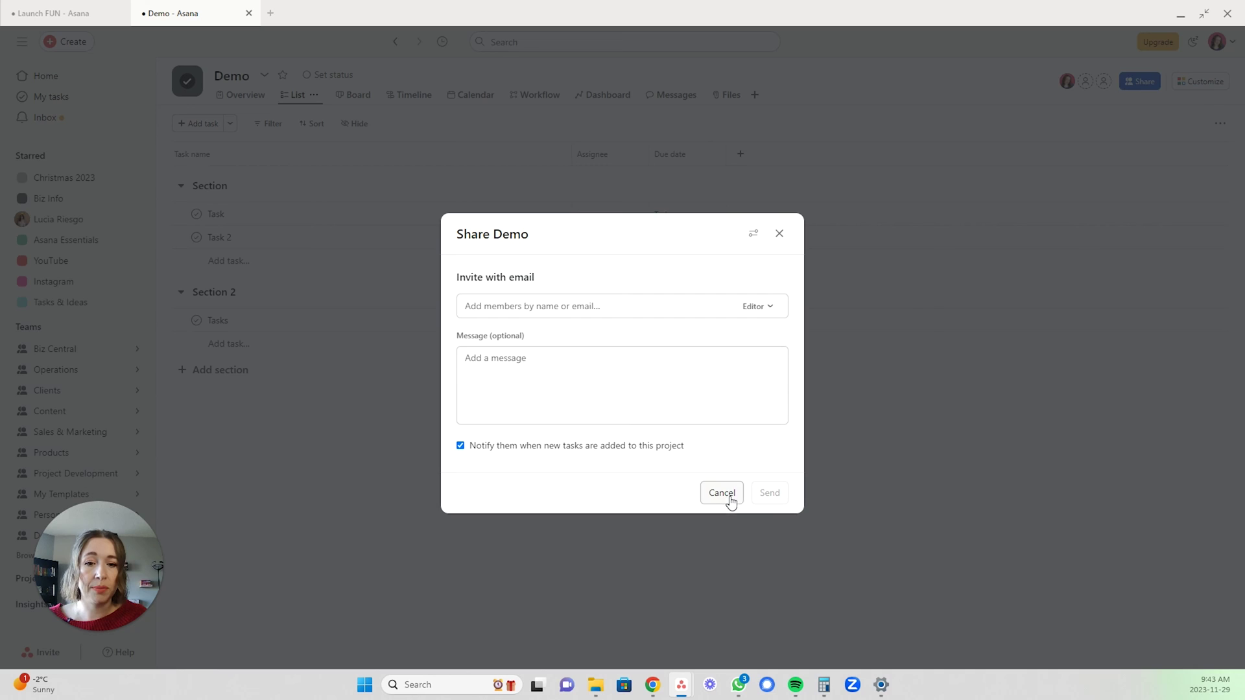
left_click(771, 307)
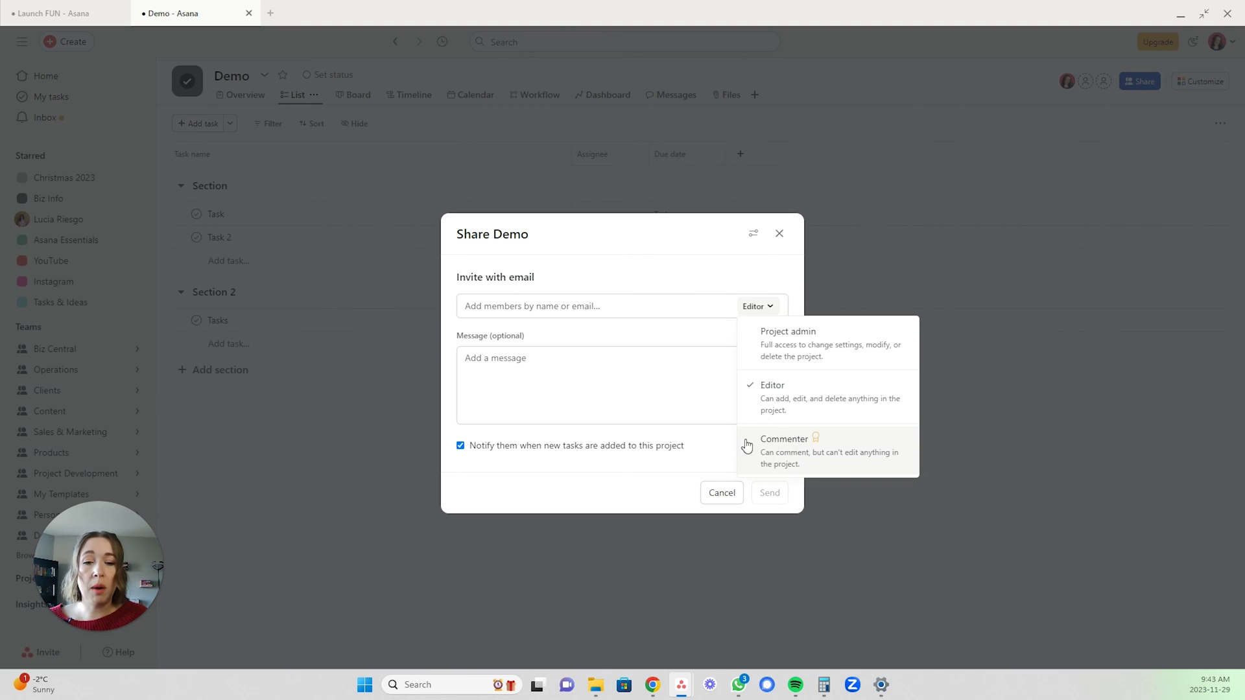
left_click(628, 480)
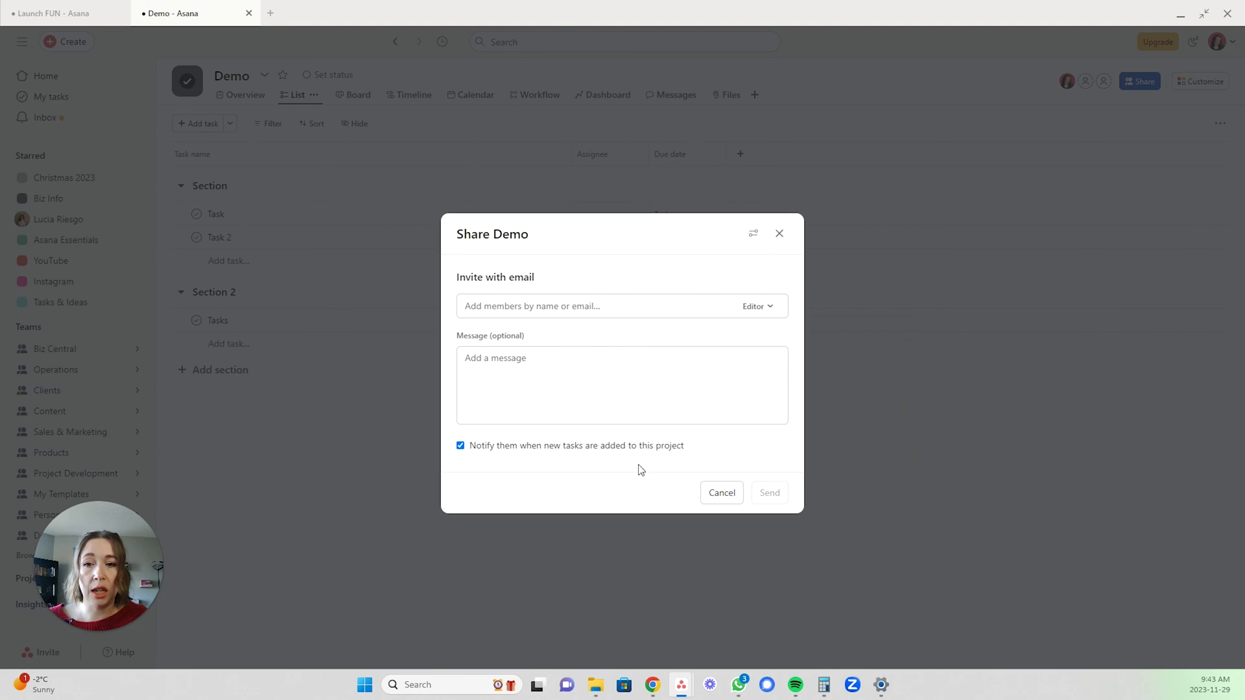
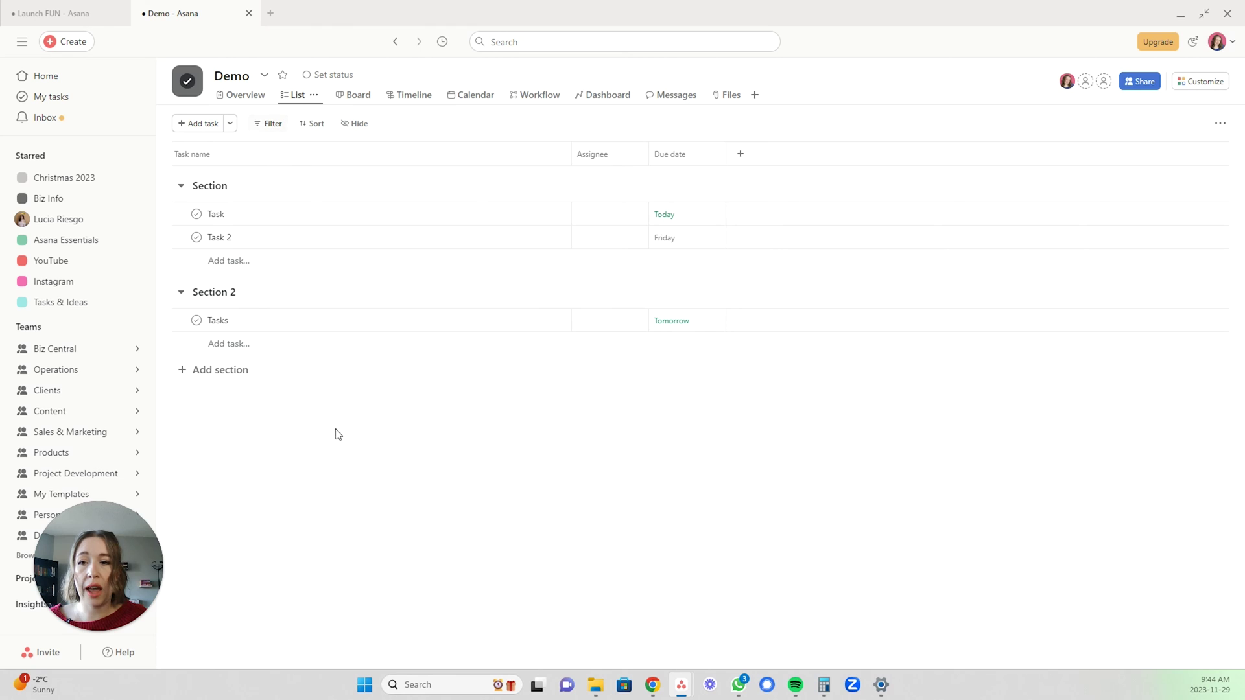
Mark Task and Task 2 in the first section as complete.
left_click(195, 214)
left_click(196, 239)
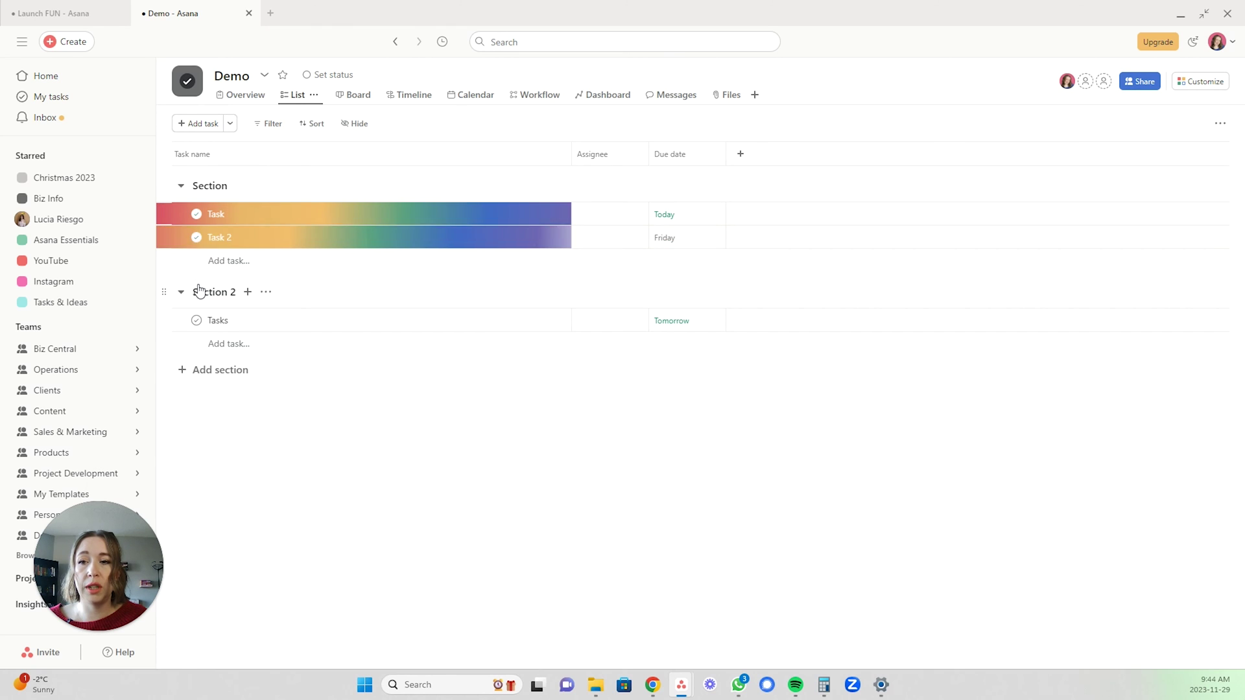
Filter the Demo task list by incomplete tasks, switch to completed tasks, and remove the filter.
left_click(268, 126)
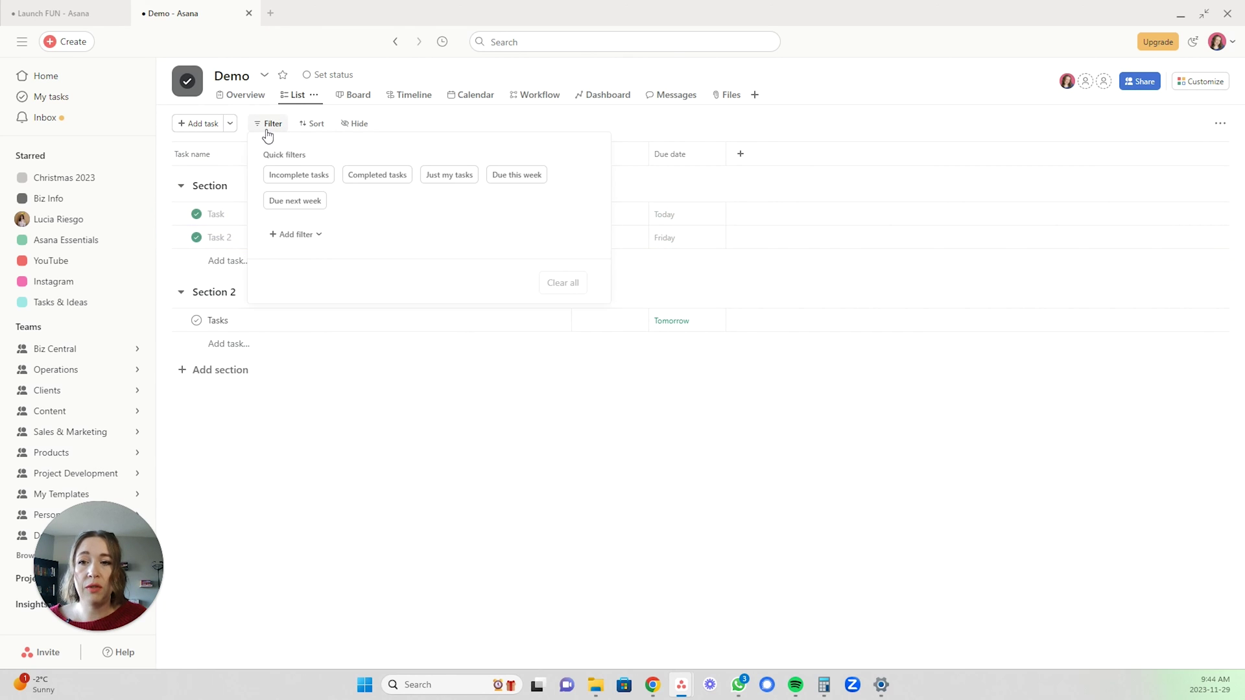
left_click(287, 176)
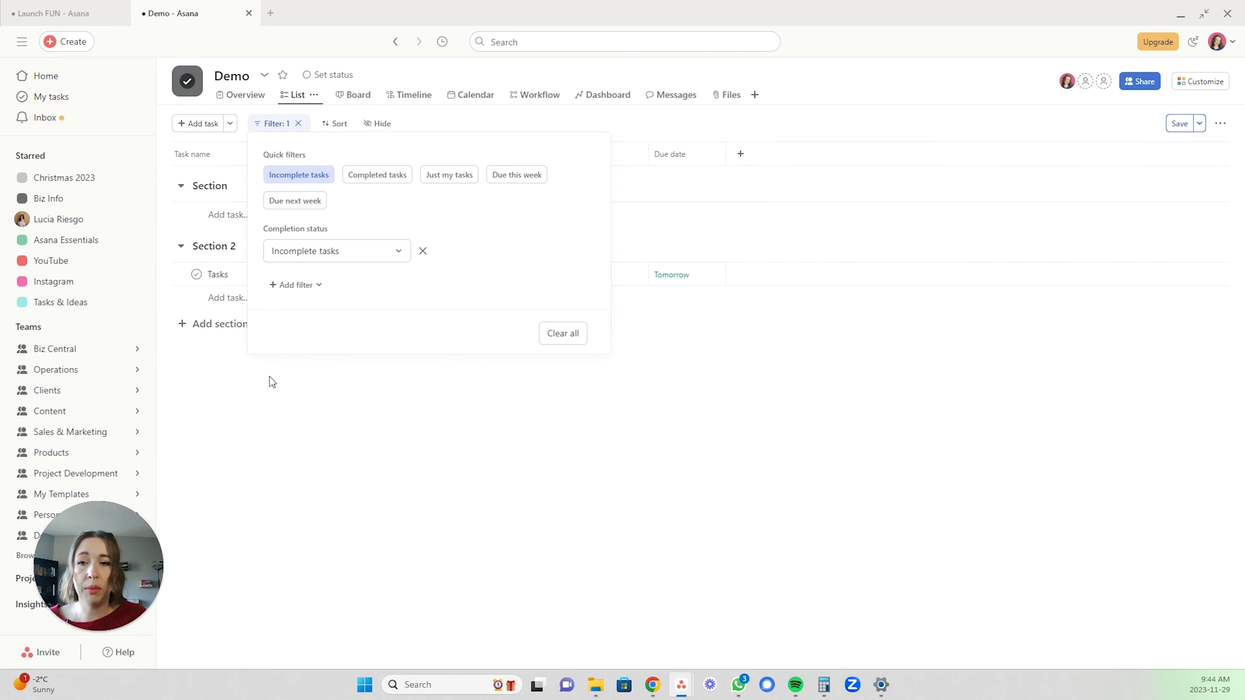
left_click(374, 185)
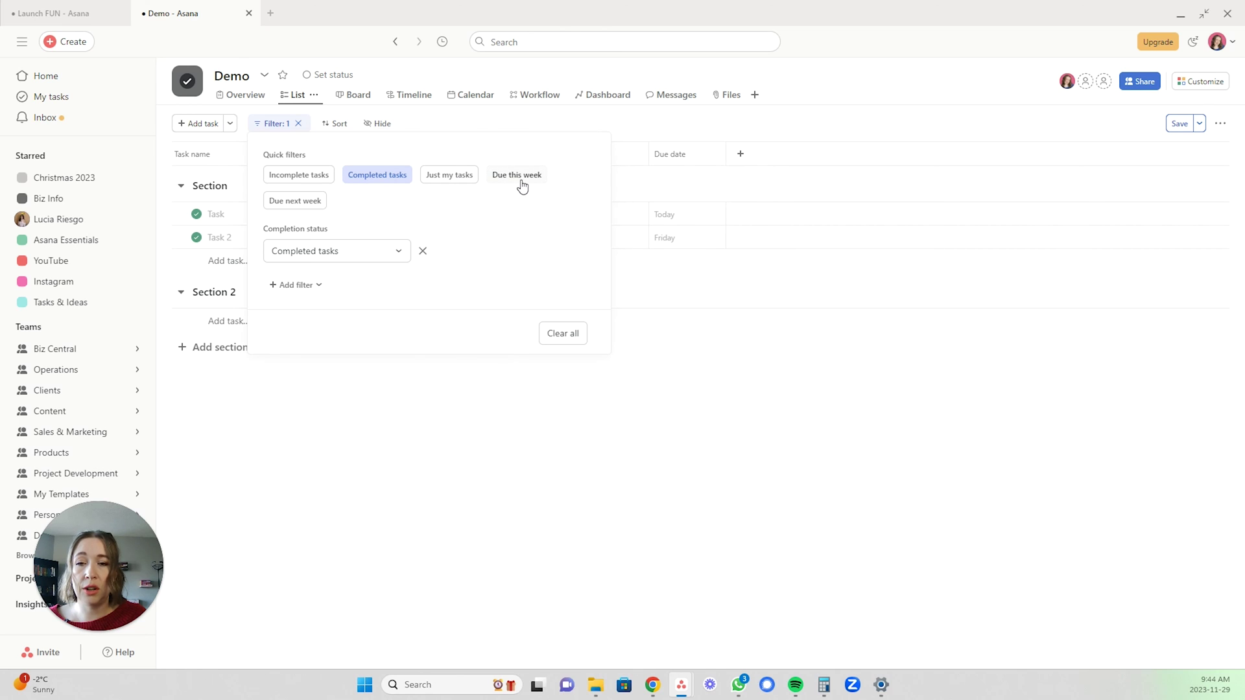
left_click(342, 251)
left_click(266, 227)
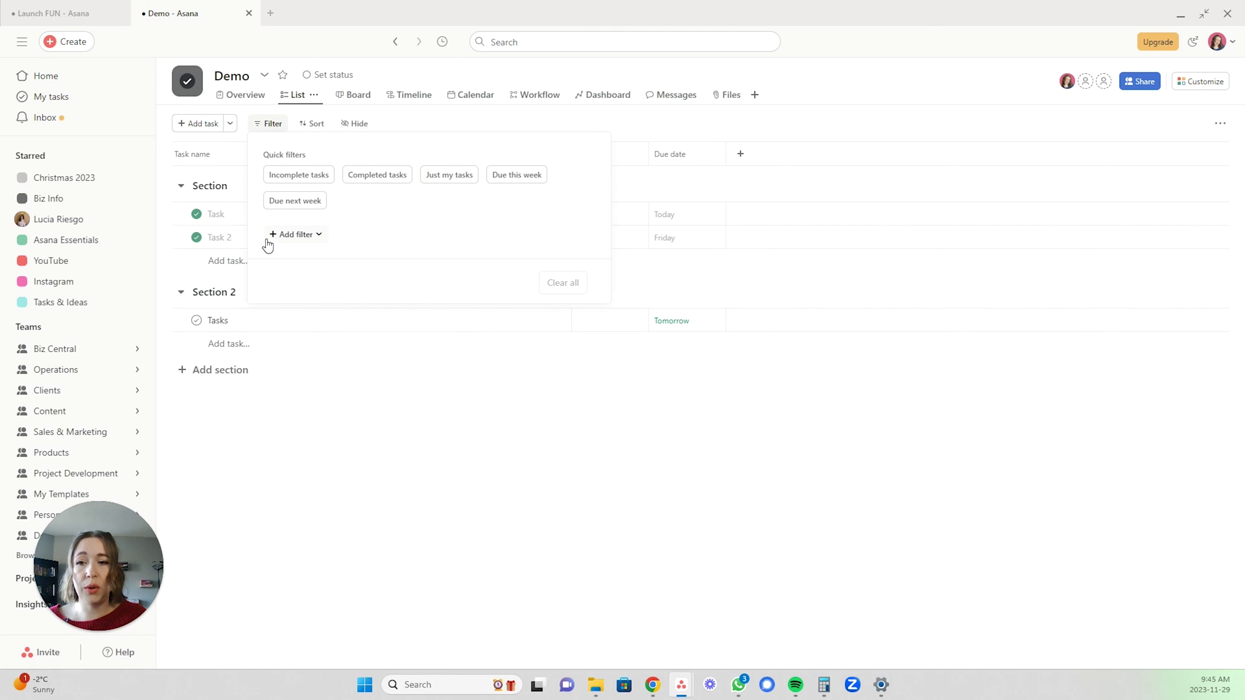
View the additional filter criteria and the sort options for the task list without applying any.
left_click(313, 236)
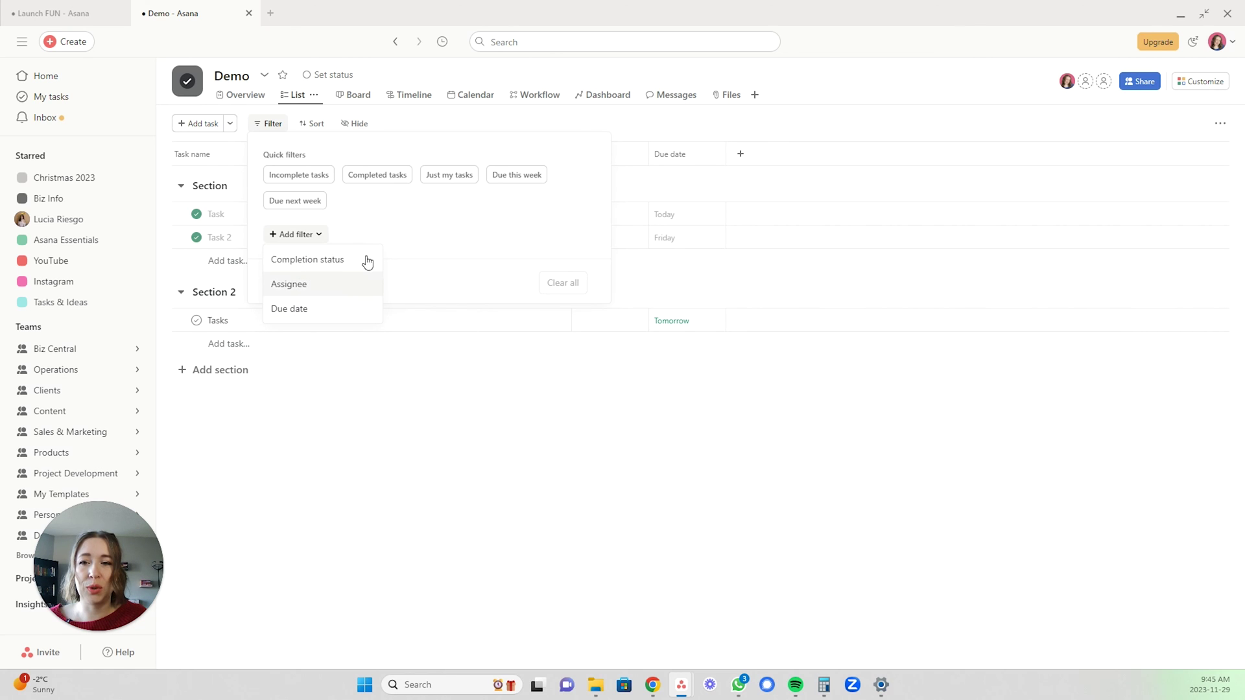
left_click(362, 405)
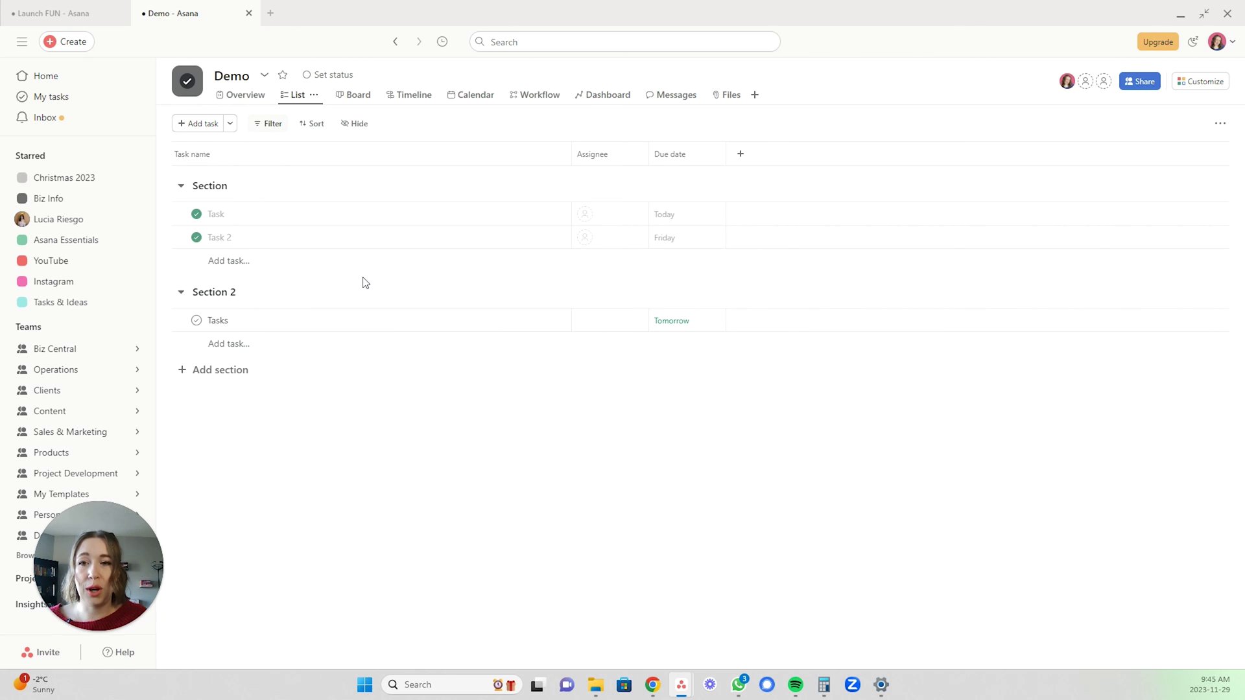
left_click(309, 125)
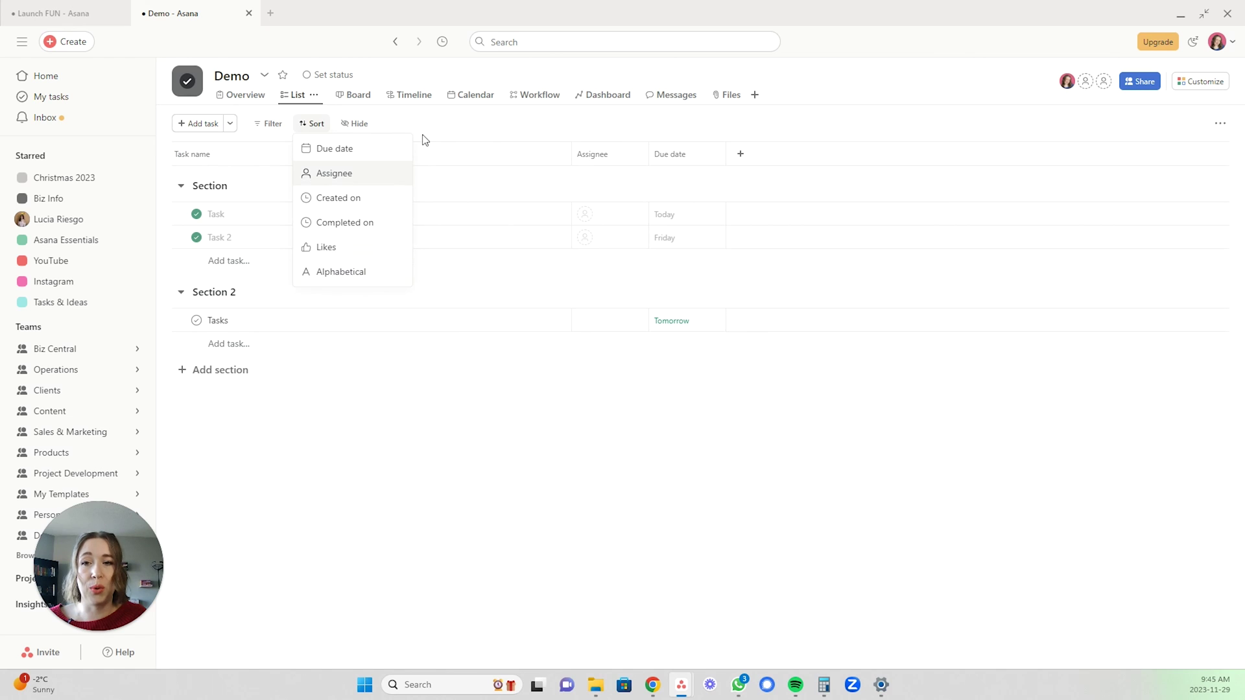
left_click(388, 111)
Hide and restore the Assignee column and the Due date column in the task list.
left_click(356, 128)
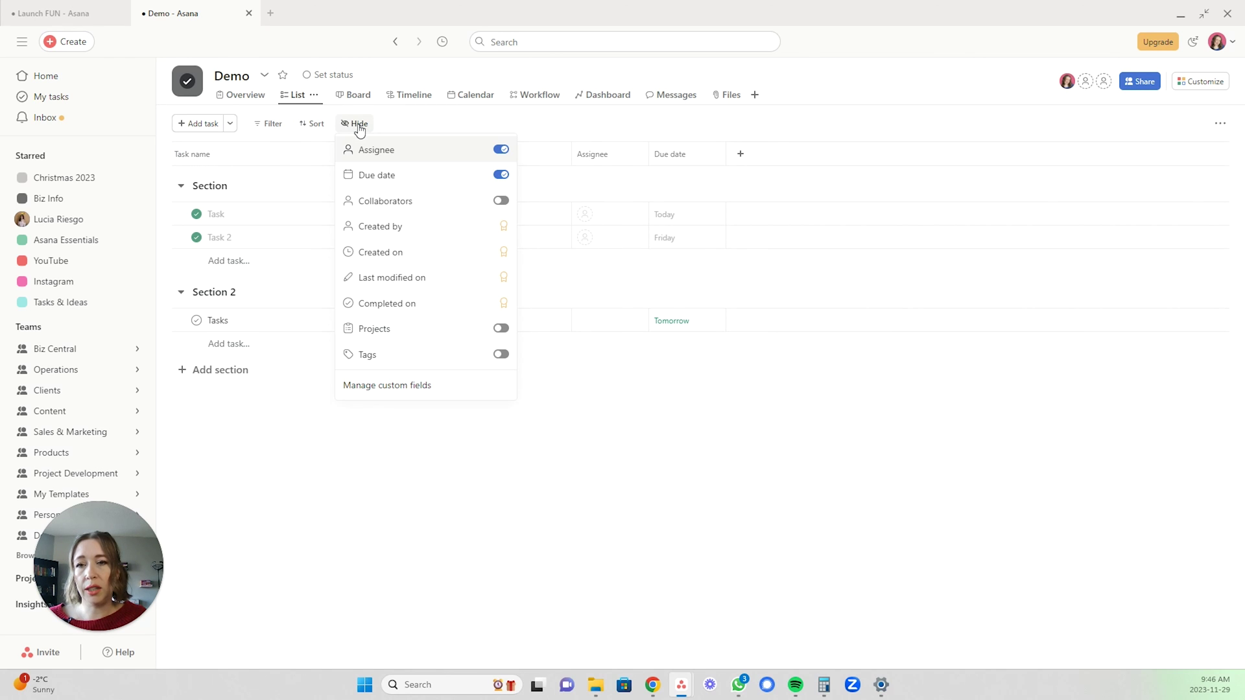
left_click(501, 151)
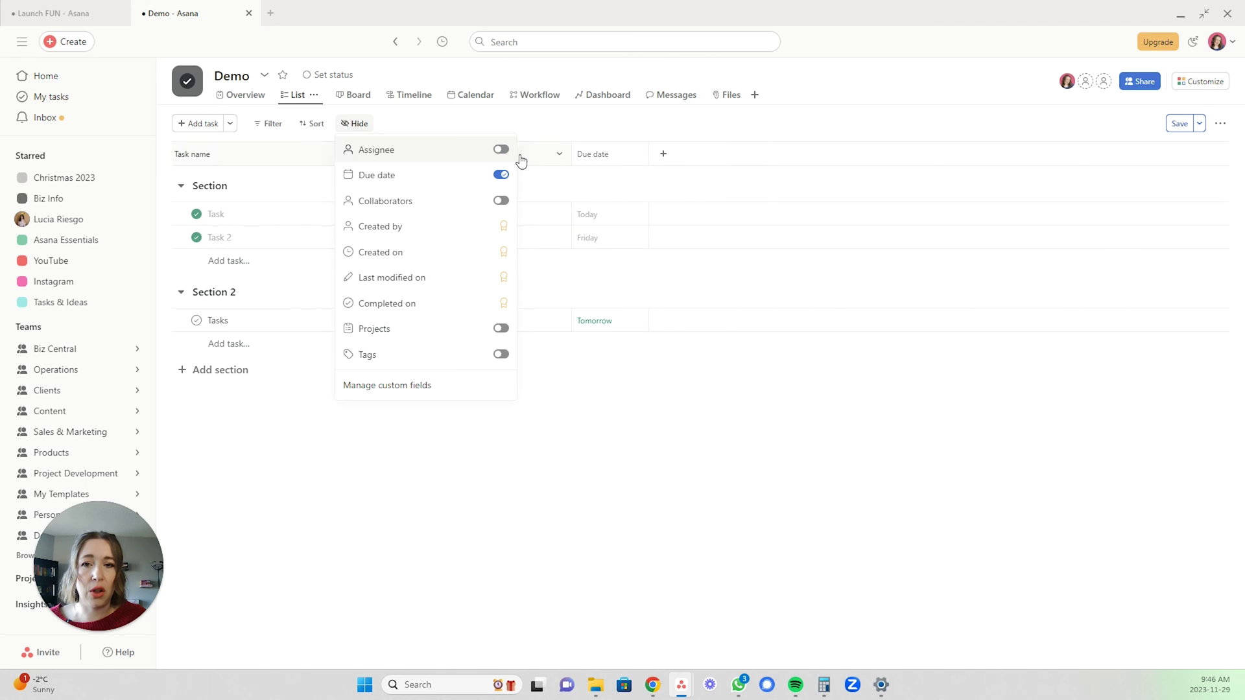
left_click(501, 150)
left_click(503, 175)
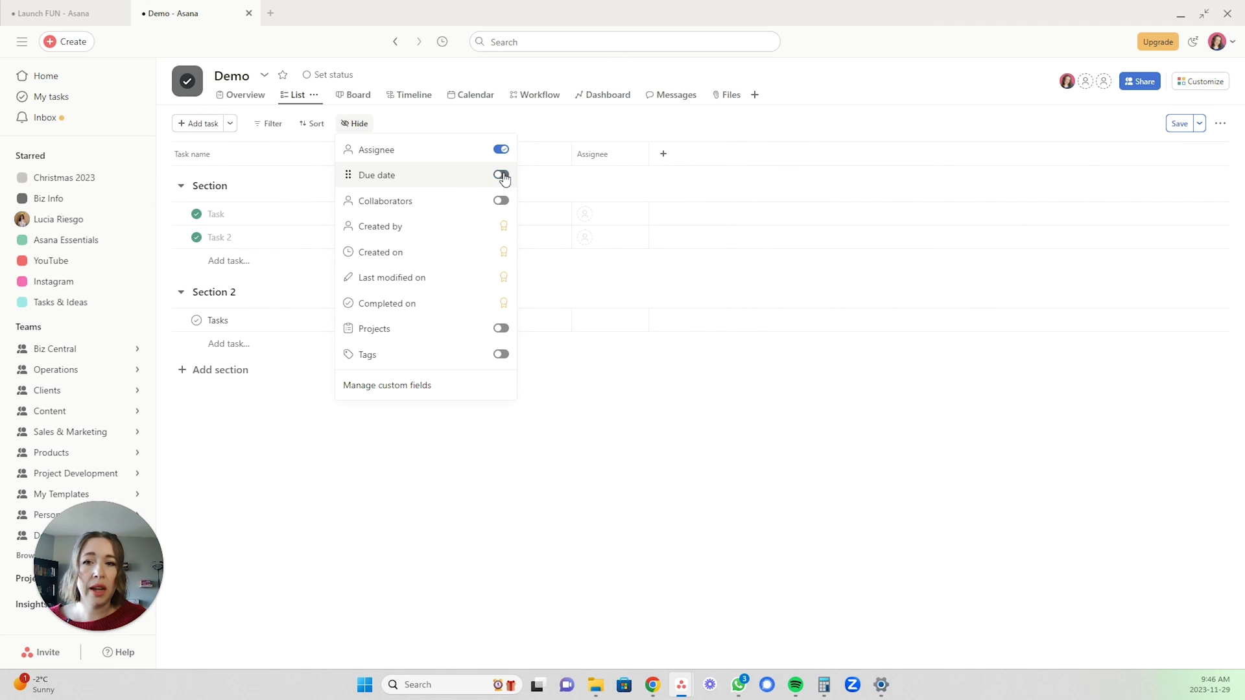
left_click(503, 175)
Show and hide again the Collaborators, Projects and Tags columns in the task list, one at a time.
left_click(502, 202)
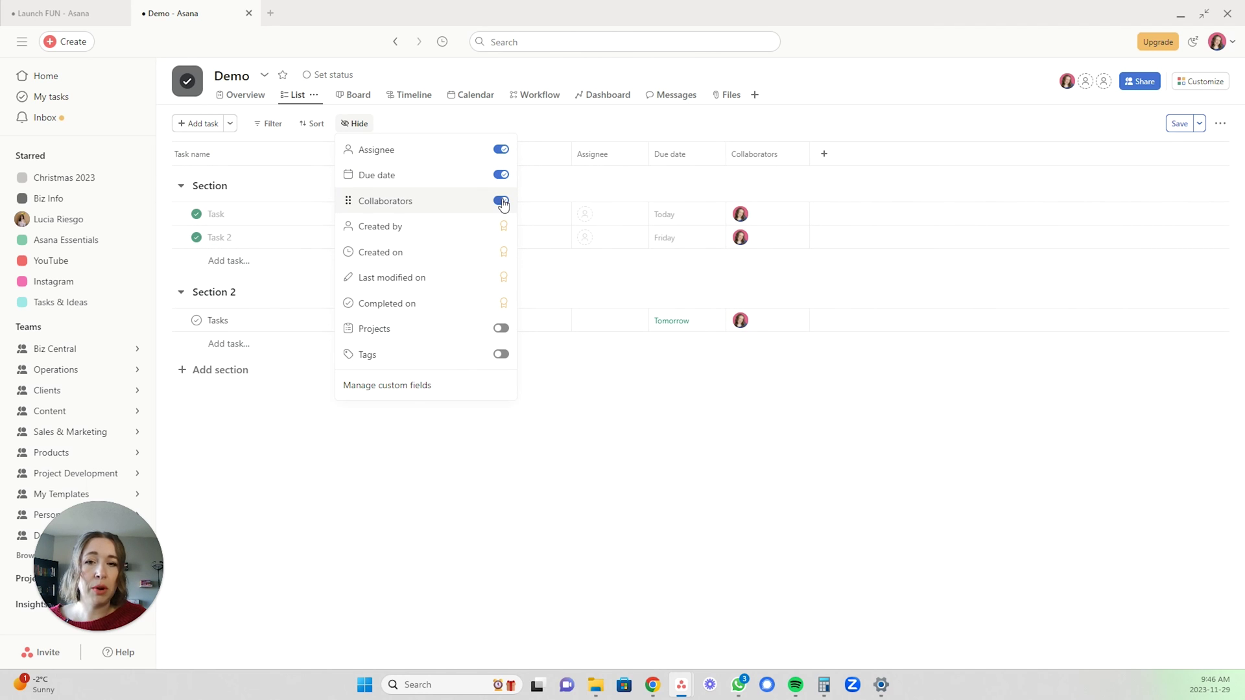
left_click(503, 201)
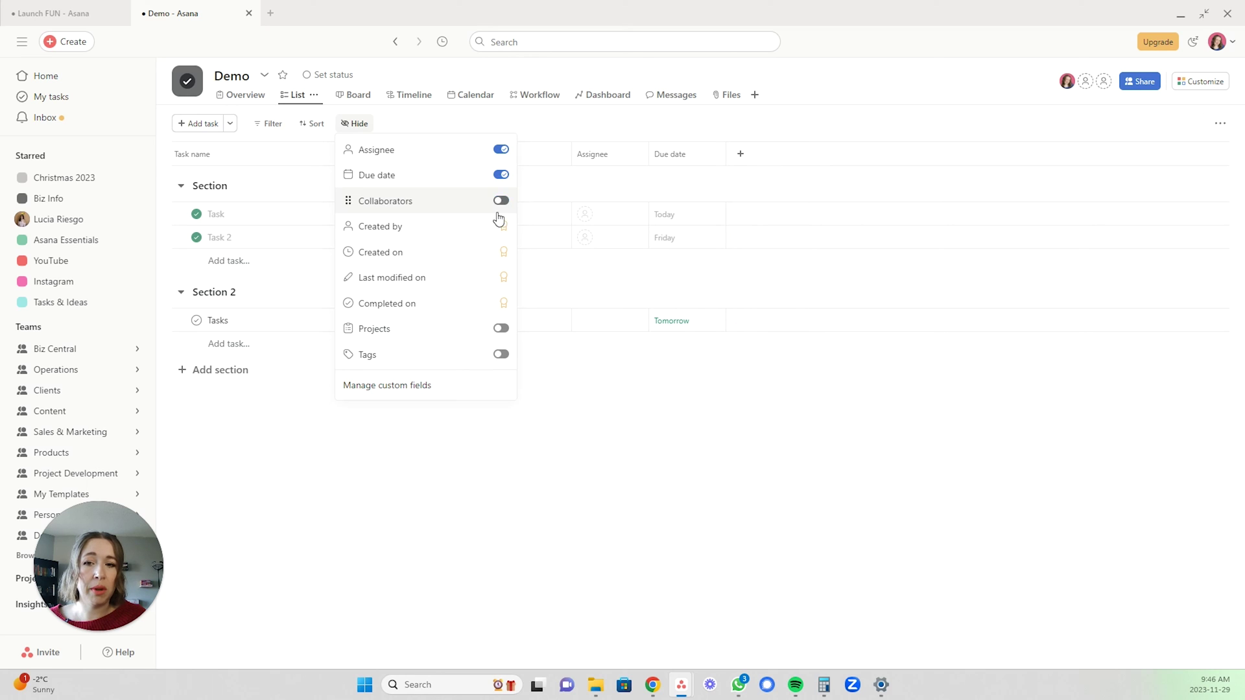
left_click(501, 329)
left_click(501, 329)
left_click(501, 355)
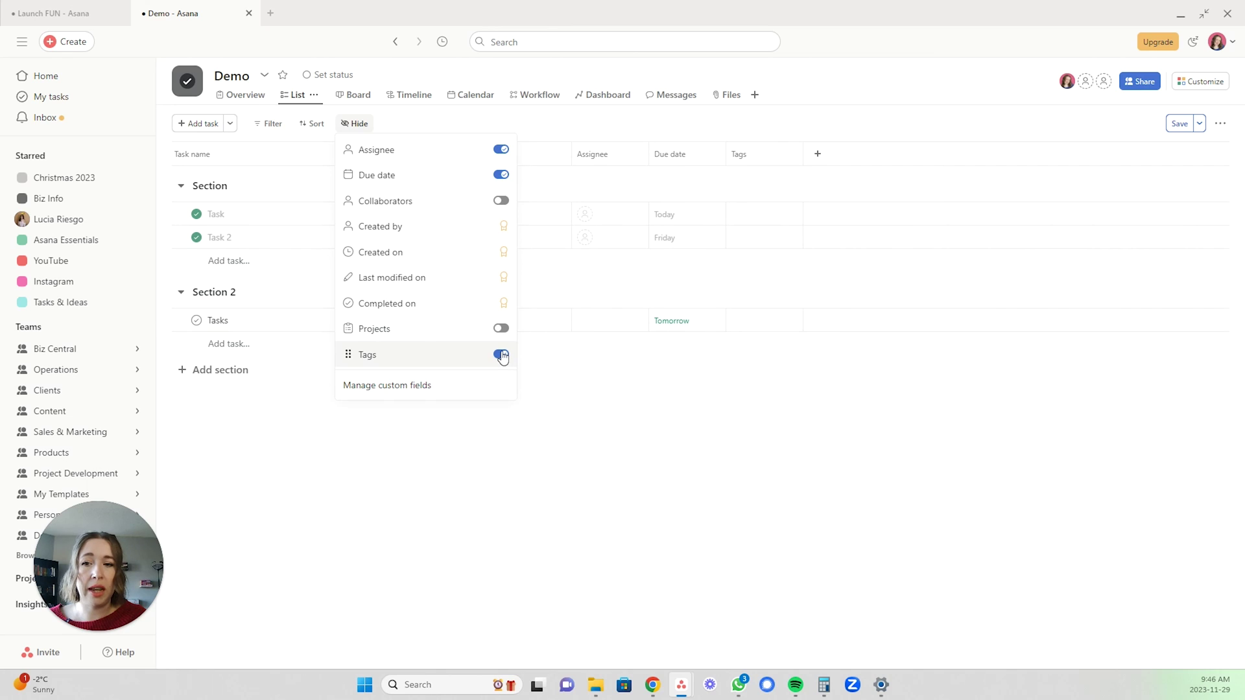
left_click(501, 355)
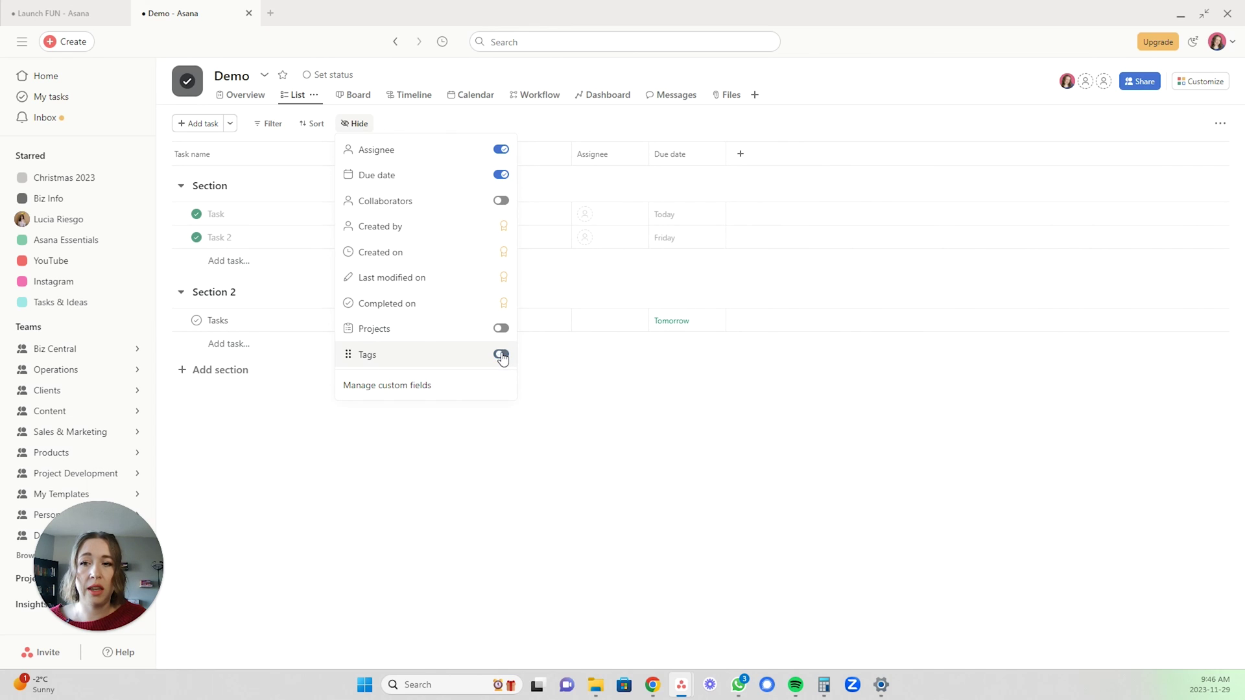
left_click(432, 463)
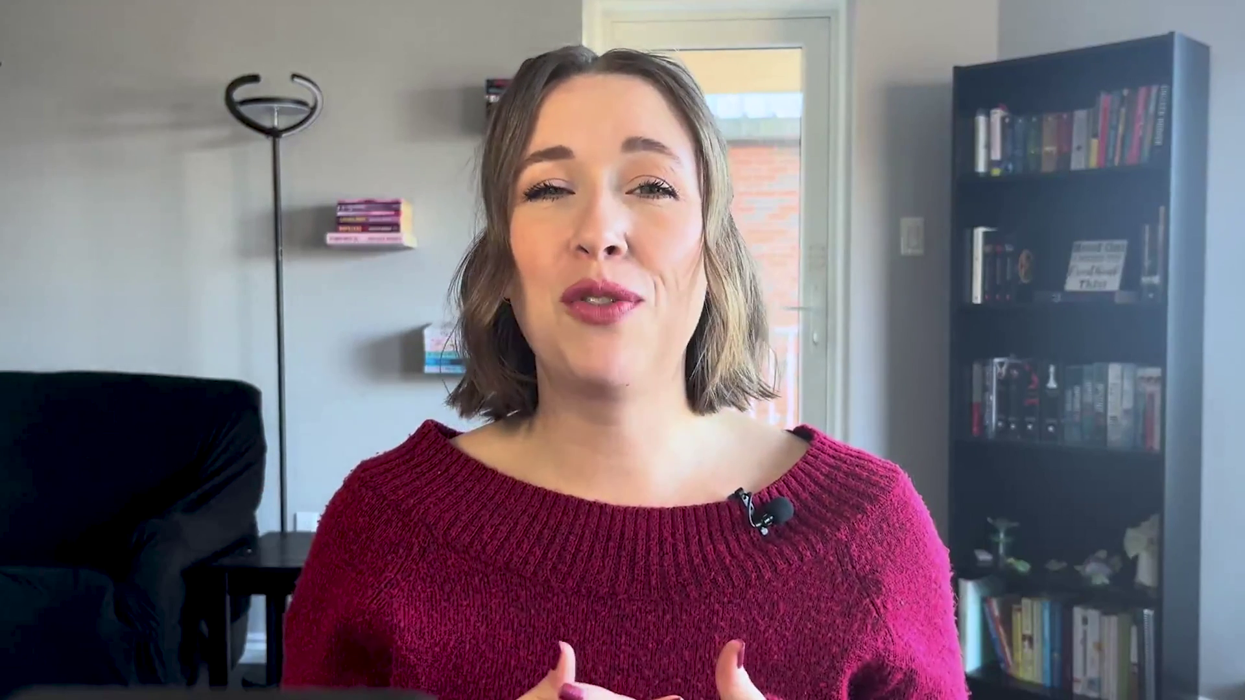